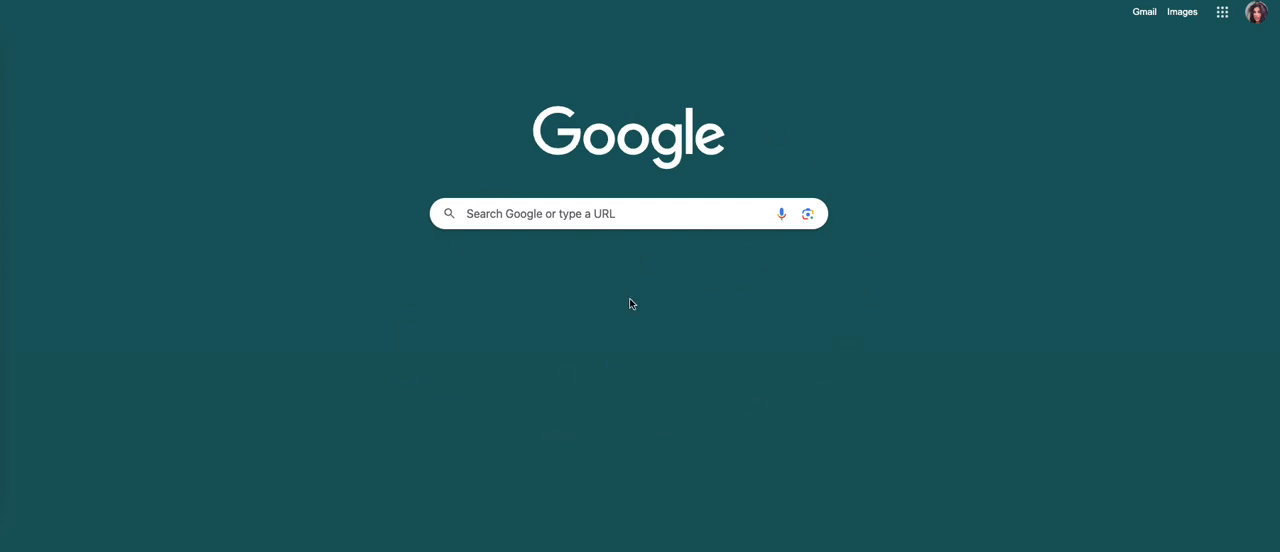
Step: Go to Google Drive and create a new blank Google Form
left_click(1232, 18)
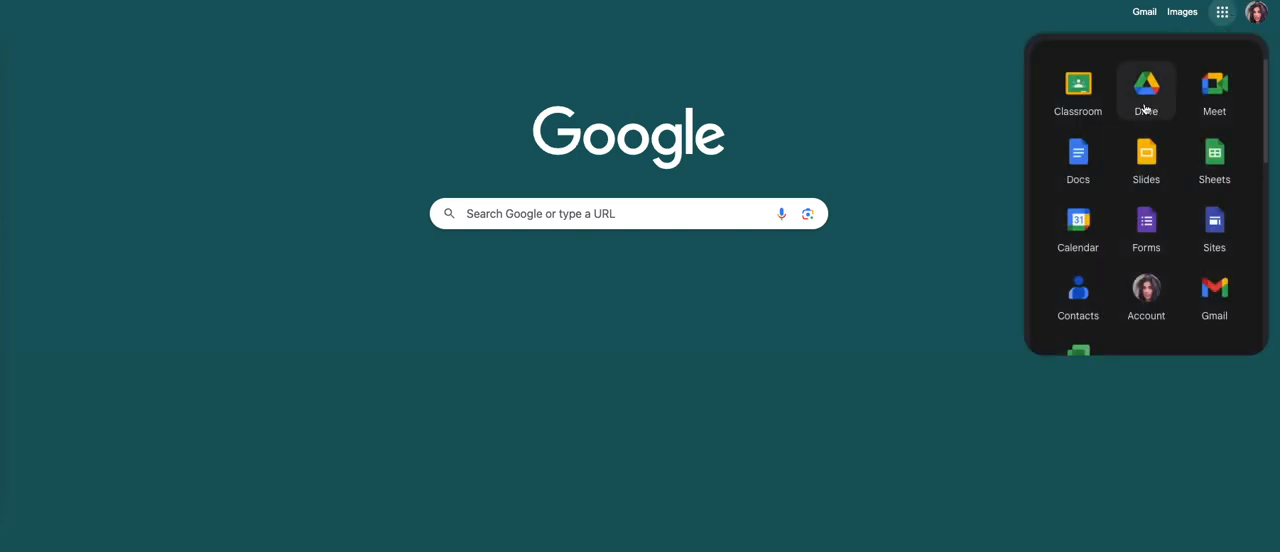
left_click(1146, 109)
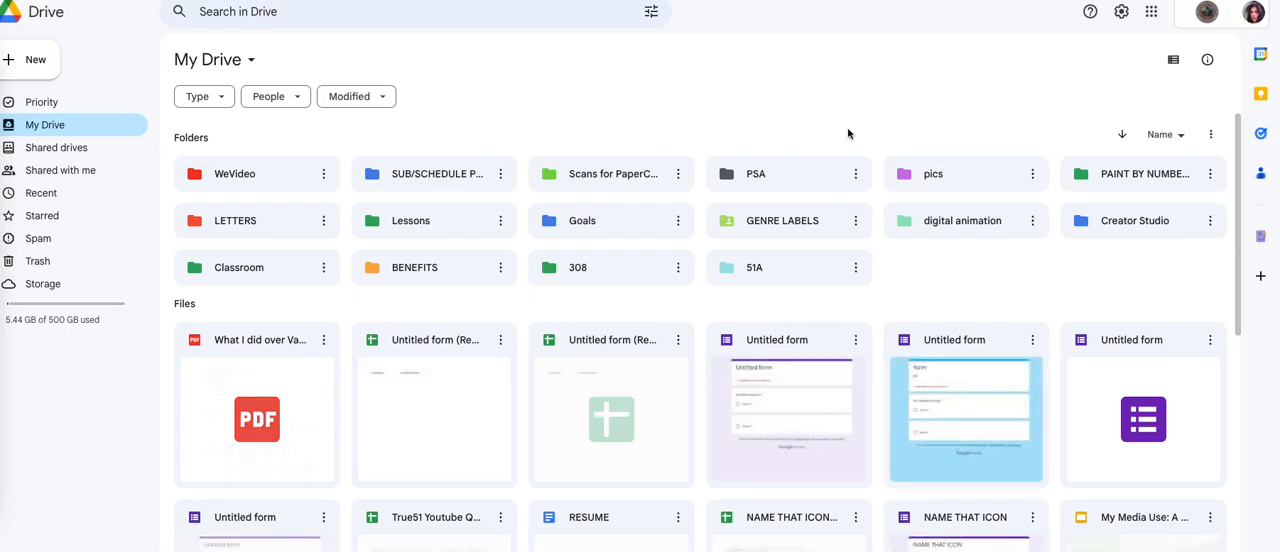
left_click(47, 66)
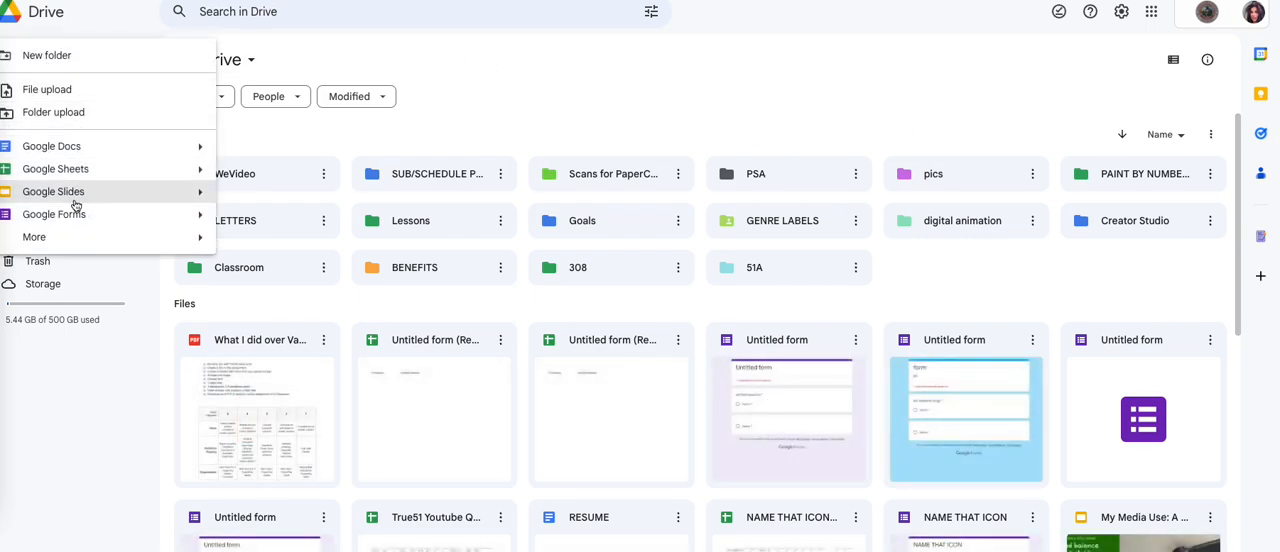
left_click(77, 214)
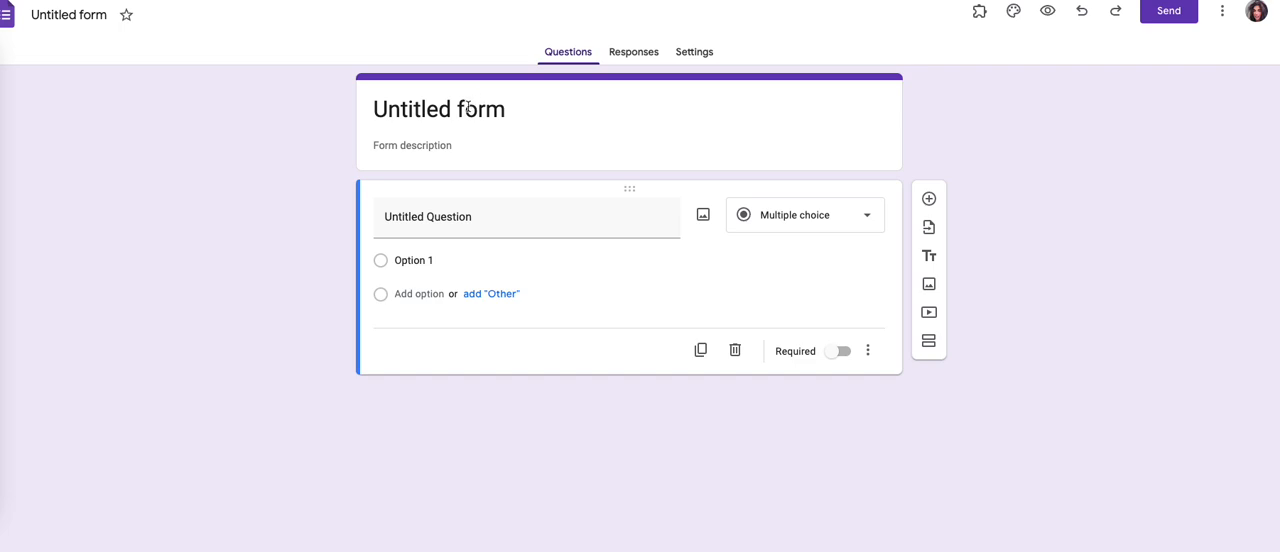
left_click(469, 107)
triple_click(469, 107)
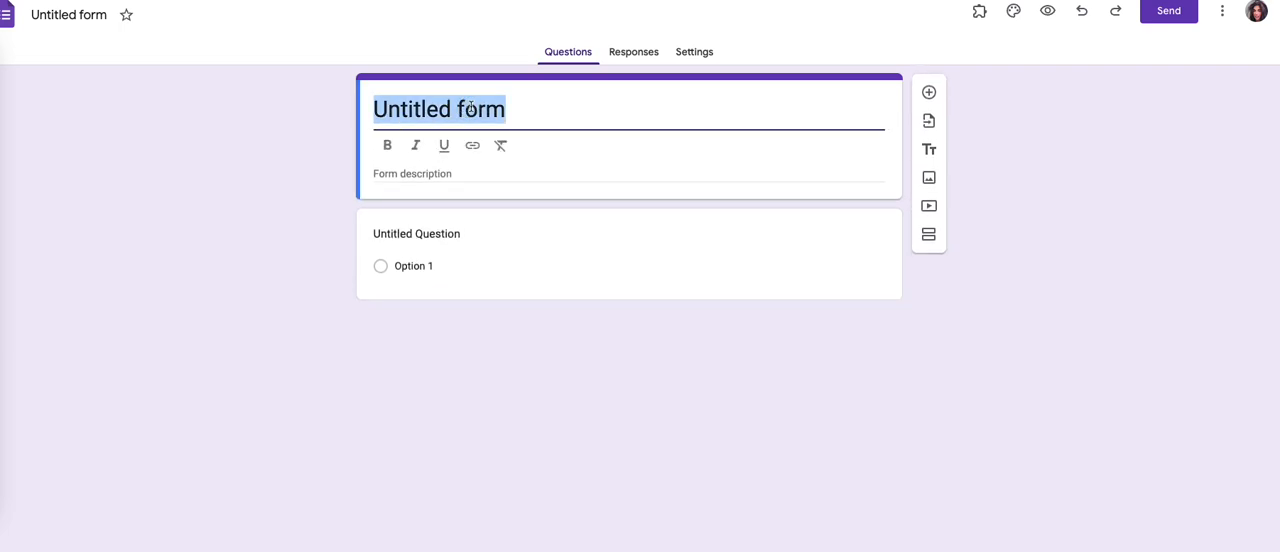
key("BackSpace")
key("ctrl+z")
type("RE")
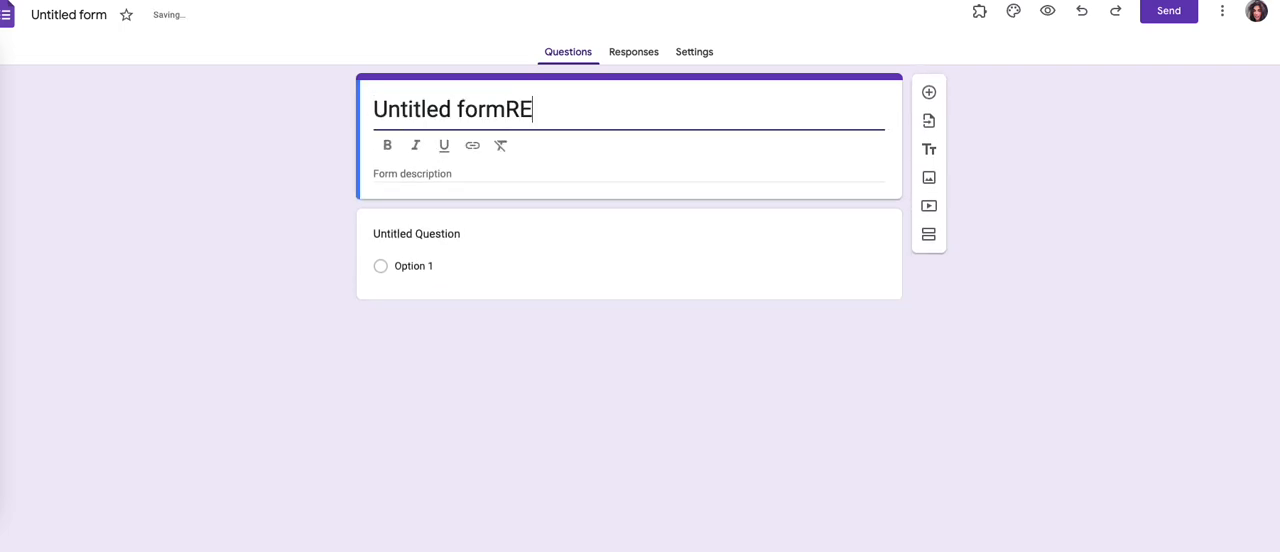
type("MANE")
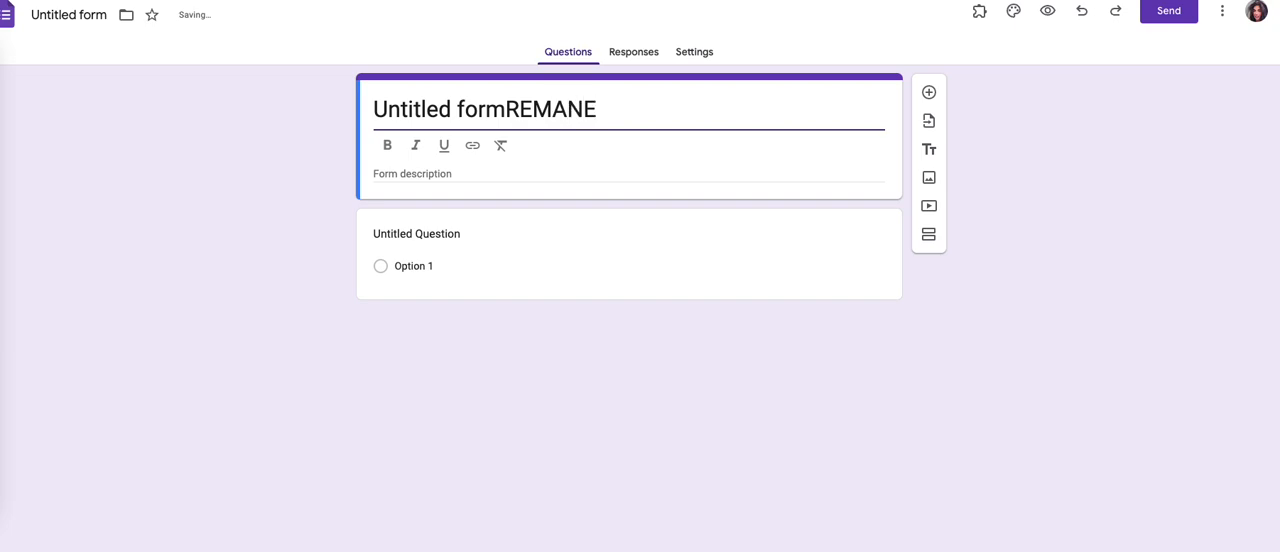
key("BackSpace")
key("BackSpace")
key("BackSpace")
key("BackSpace")
key("BackSpace")
key("BackSpace")
key("BackSpace")
key("BackSpace")
key("BackSpace")
key("BackSpace")
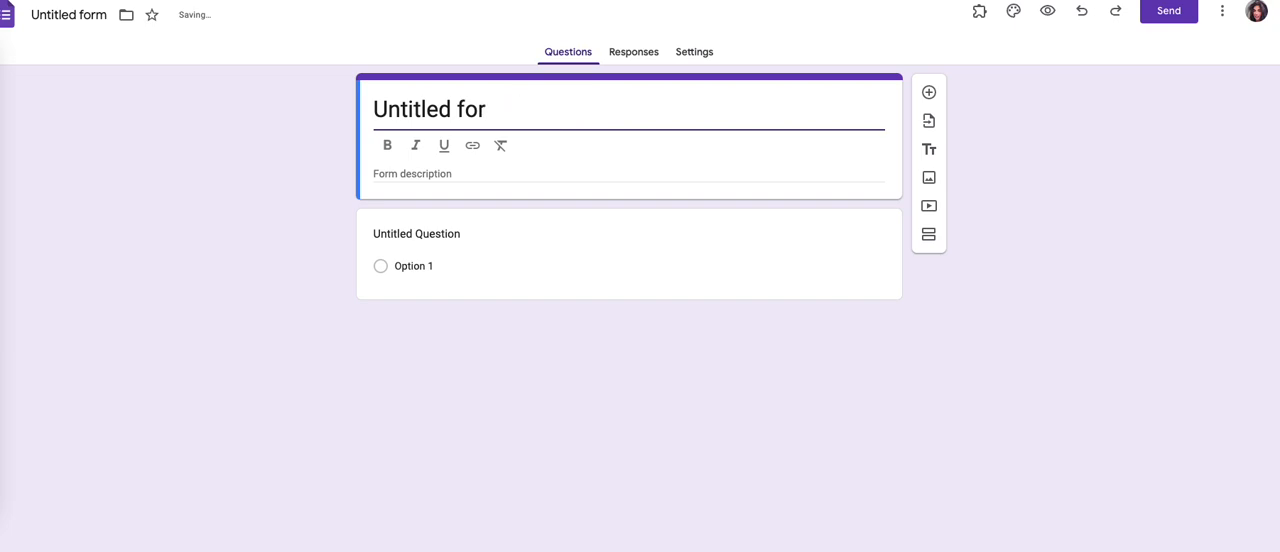
key("BackSpace")
key("BackSpace")
key("BackSpace")
key("BackSpace")
key("BackSpace")
key("BackSpace")
key("BackSpace")
key("BackSpace")
key("BackSpace")
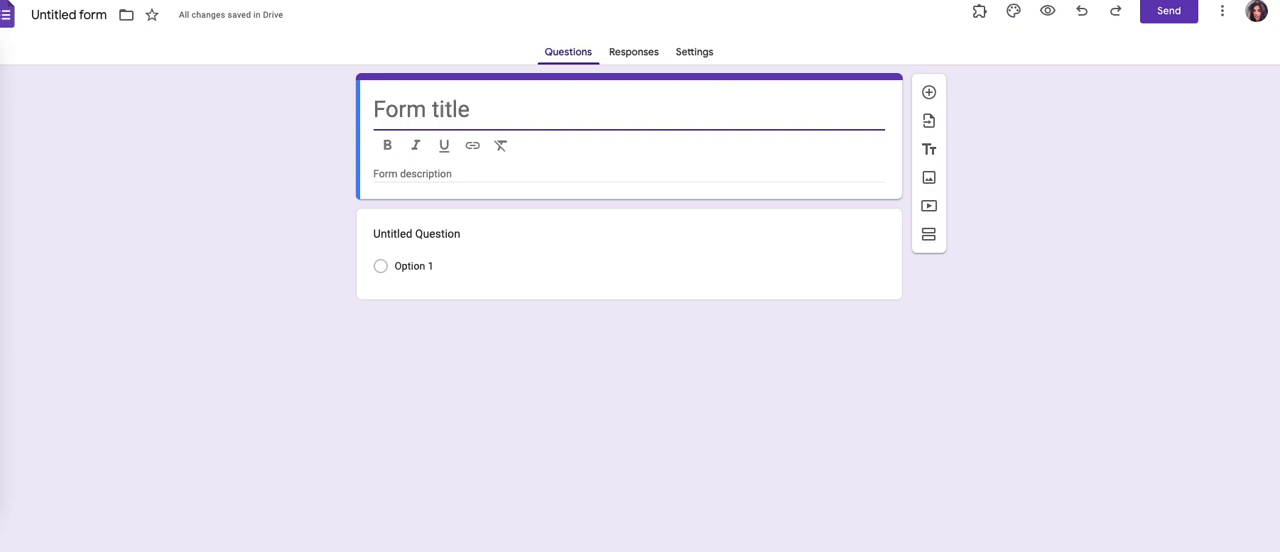
key("super+z")
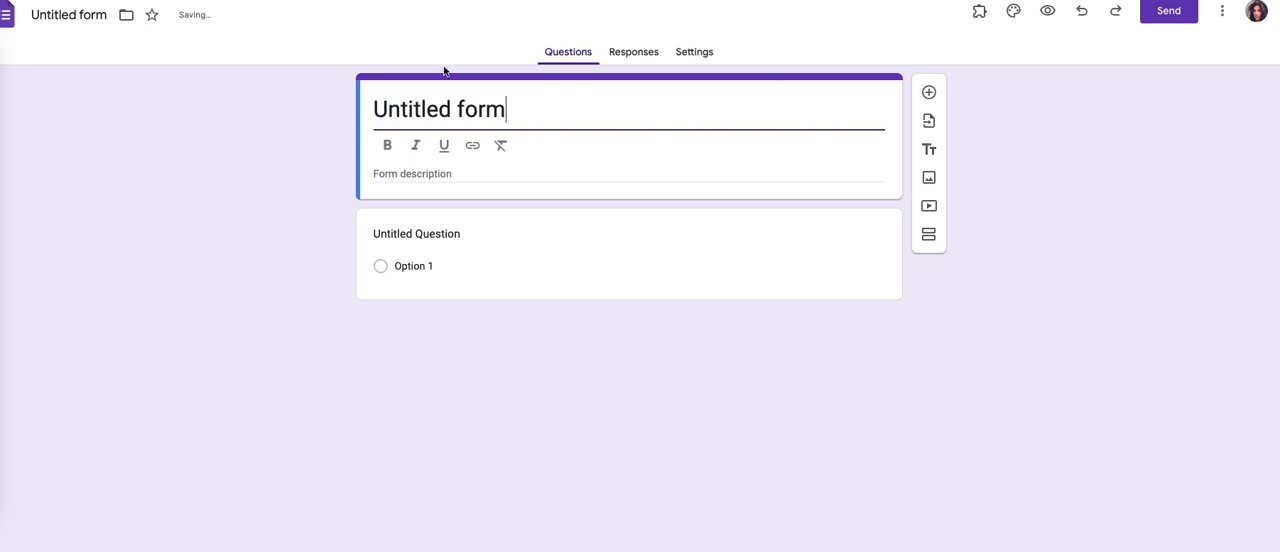
Step: Name the form MUSIC, both as its file name and as its heading, and make the heading bold
left_click(70, 15)
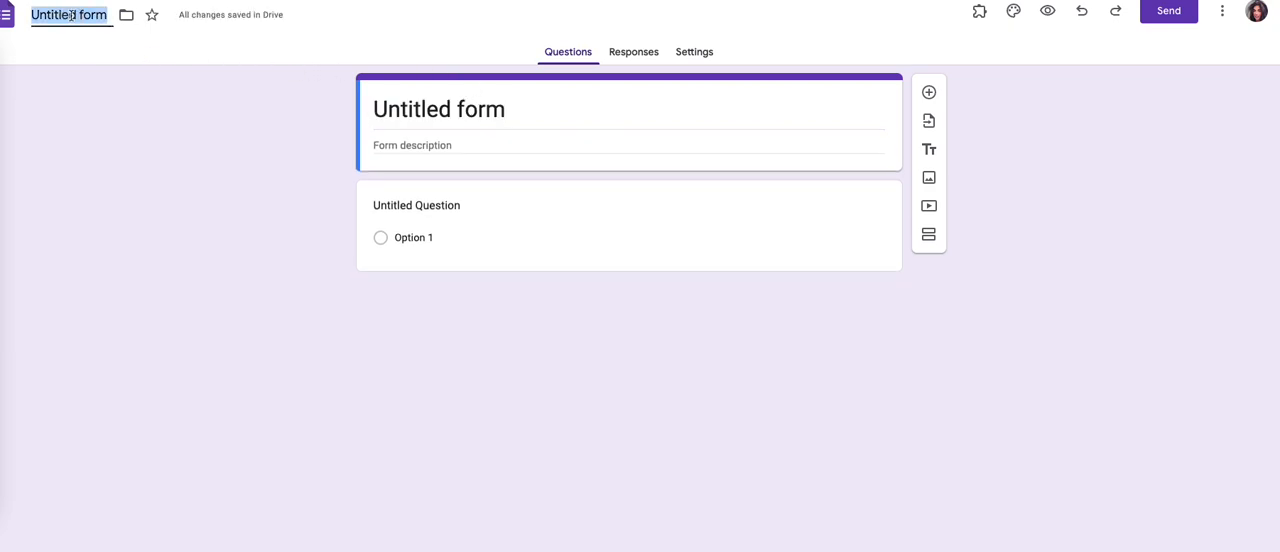
type("MU")
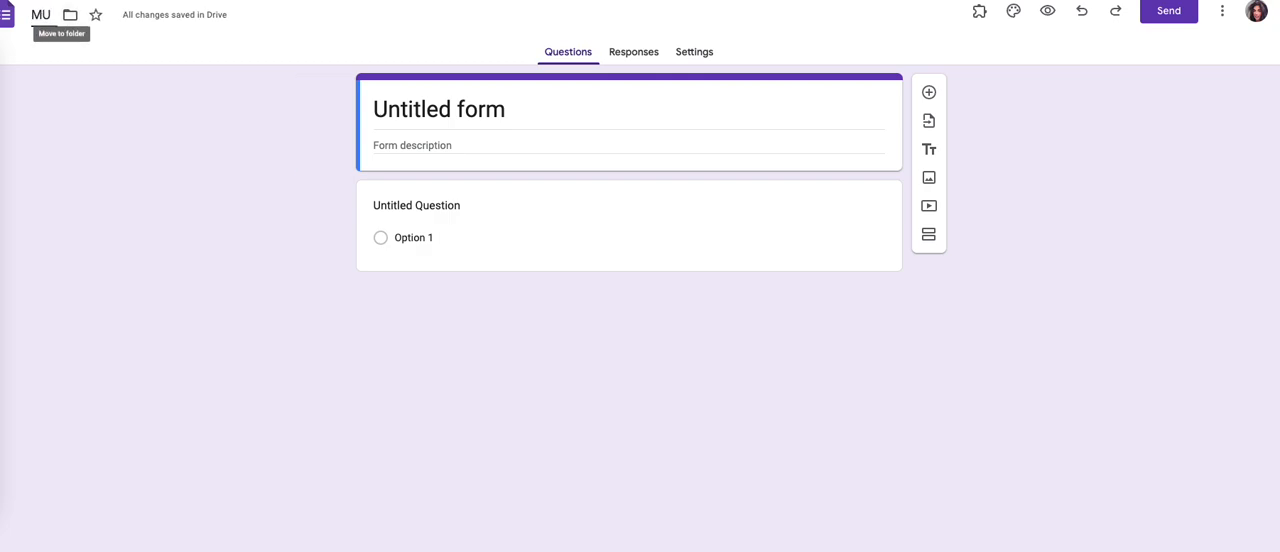
type("SIC")
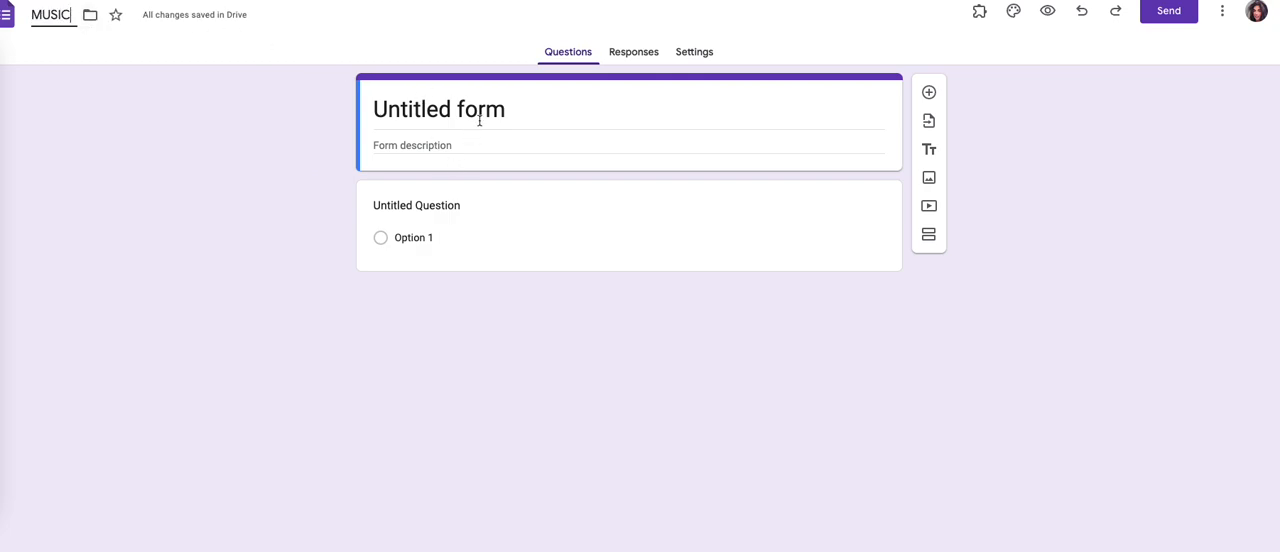
left_click(532, 118)
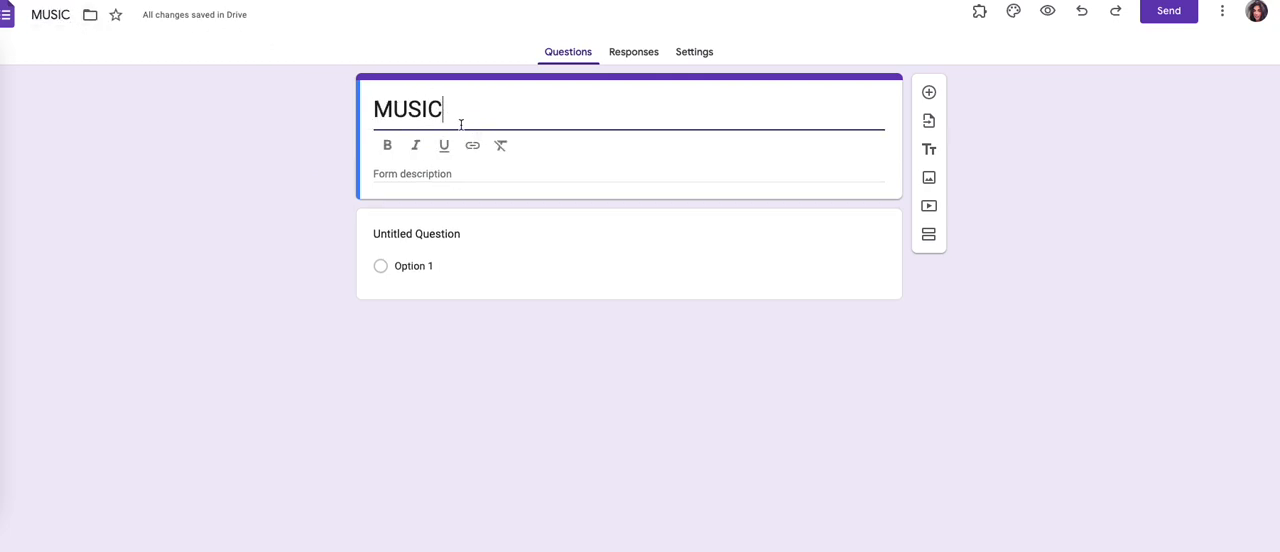
double_click(435, 109)
left_click(391, 147)
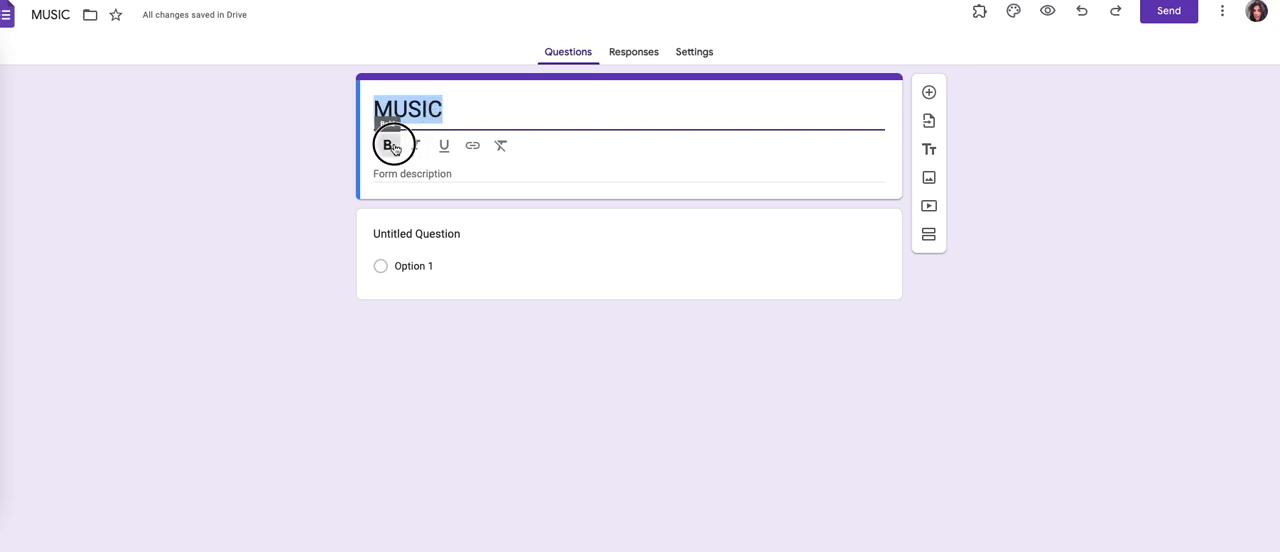
Step: Enter "MY FAVORITE MUSIC" as the form description
left_click(450, 173)
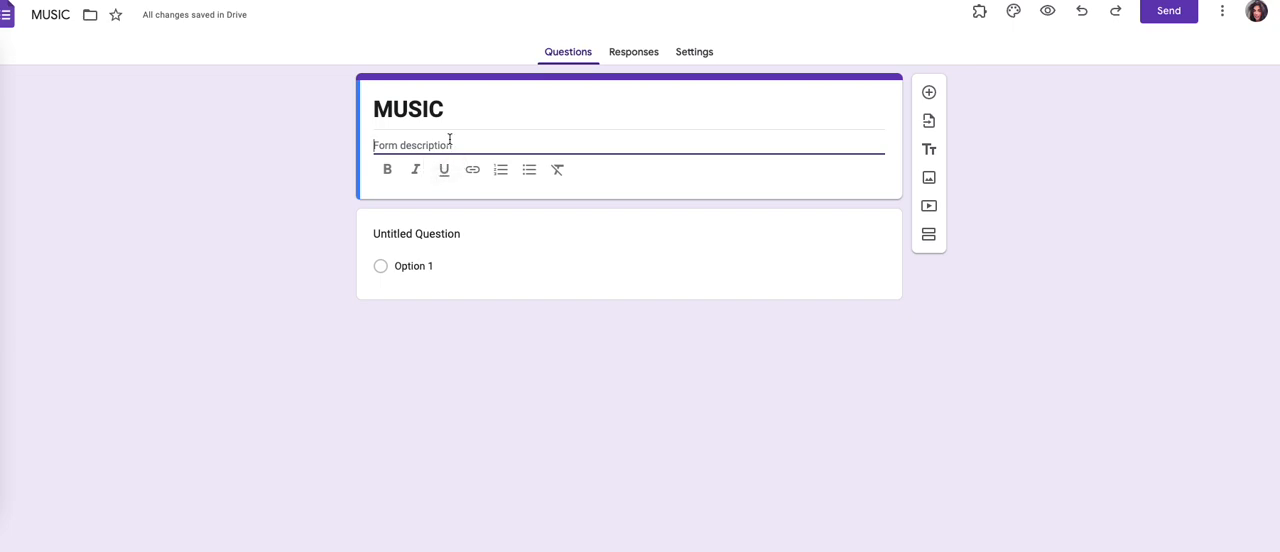
type("MY ")
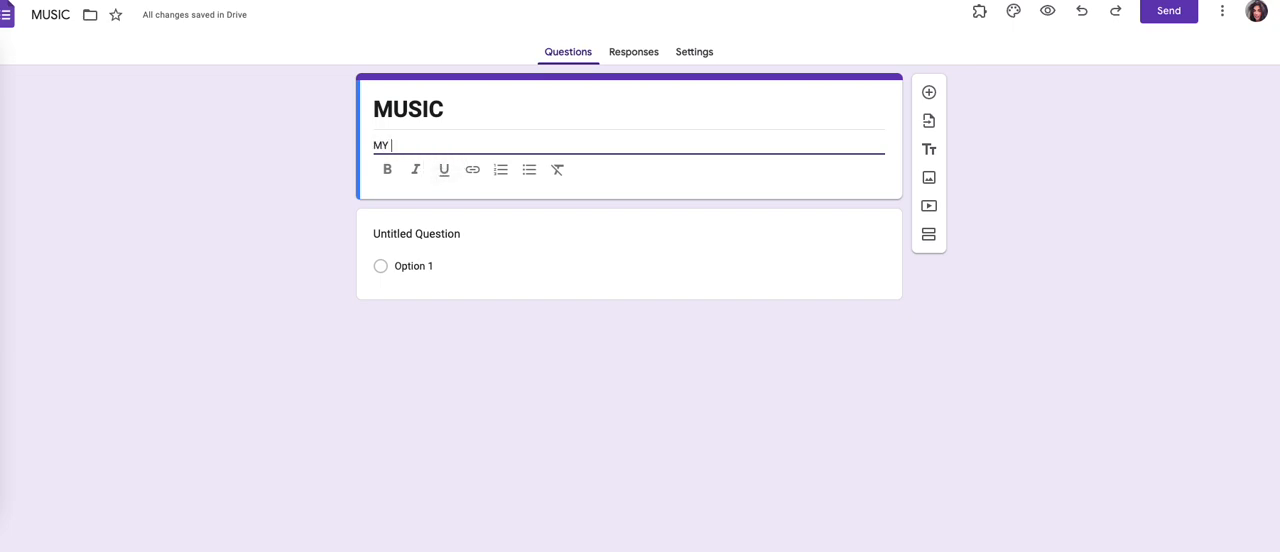
type("FAVORITE MUSIC")
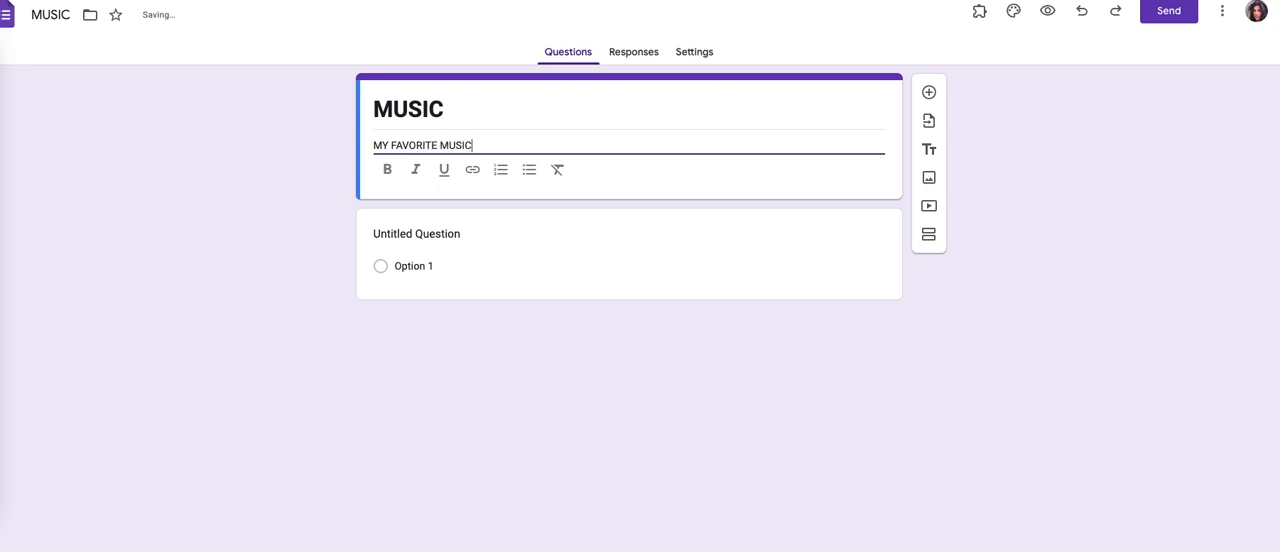
Step: Add an "Other" choice and a second regular option to the untitled multiple-choice question
left_click(574, 240)
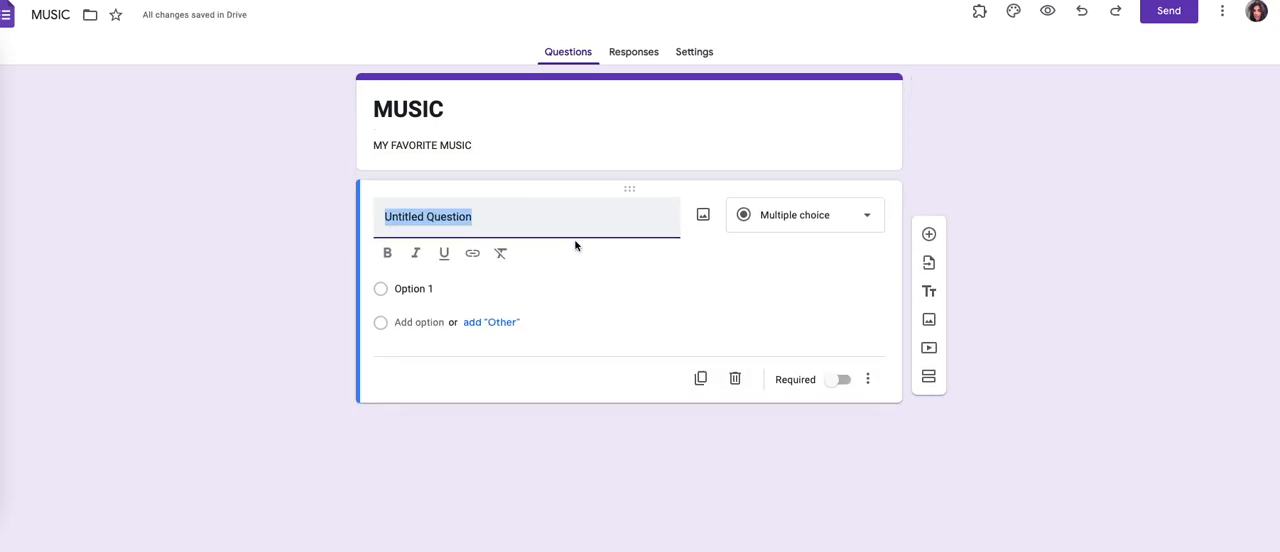
left_click(478, 337)
left_click(478, 294)
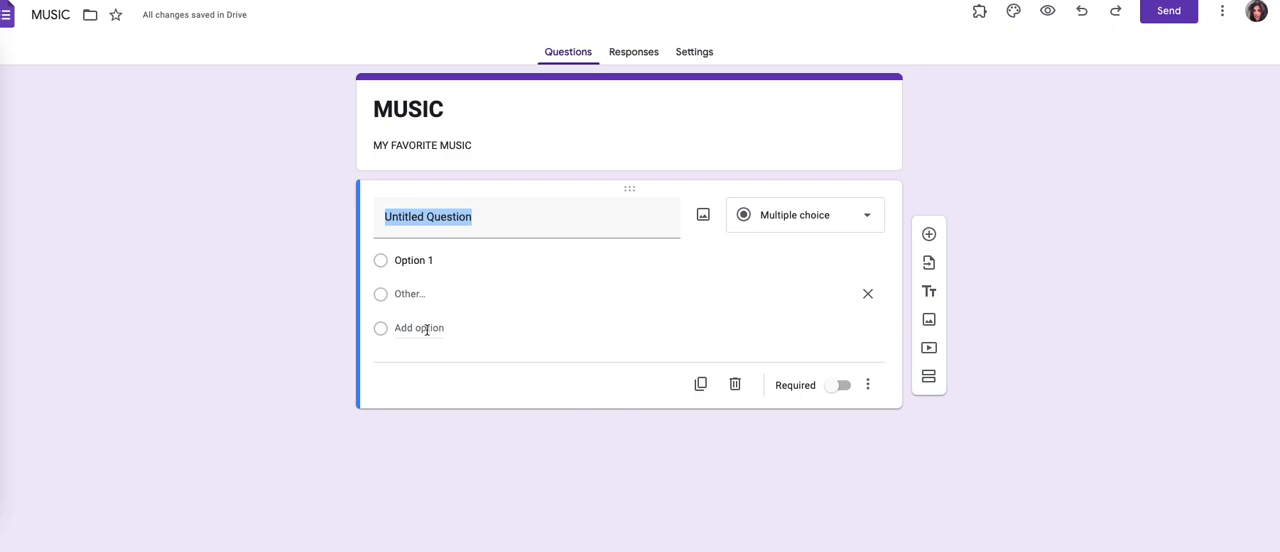
left_click(396, 330)
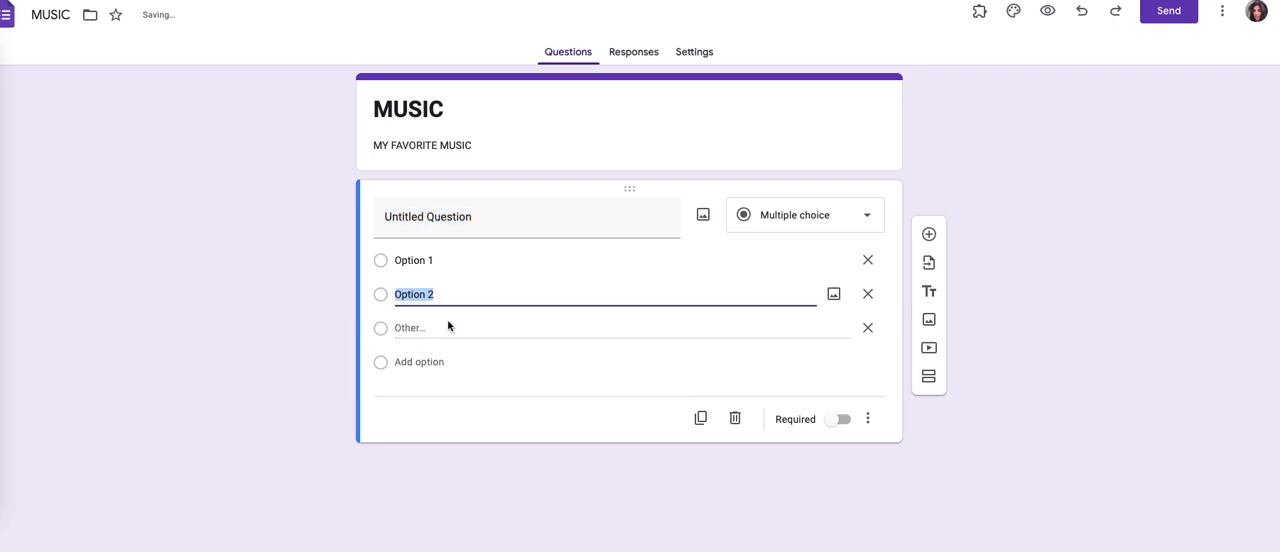
Step: Make the untitled multiple-choice question required
left_click(457, 229)
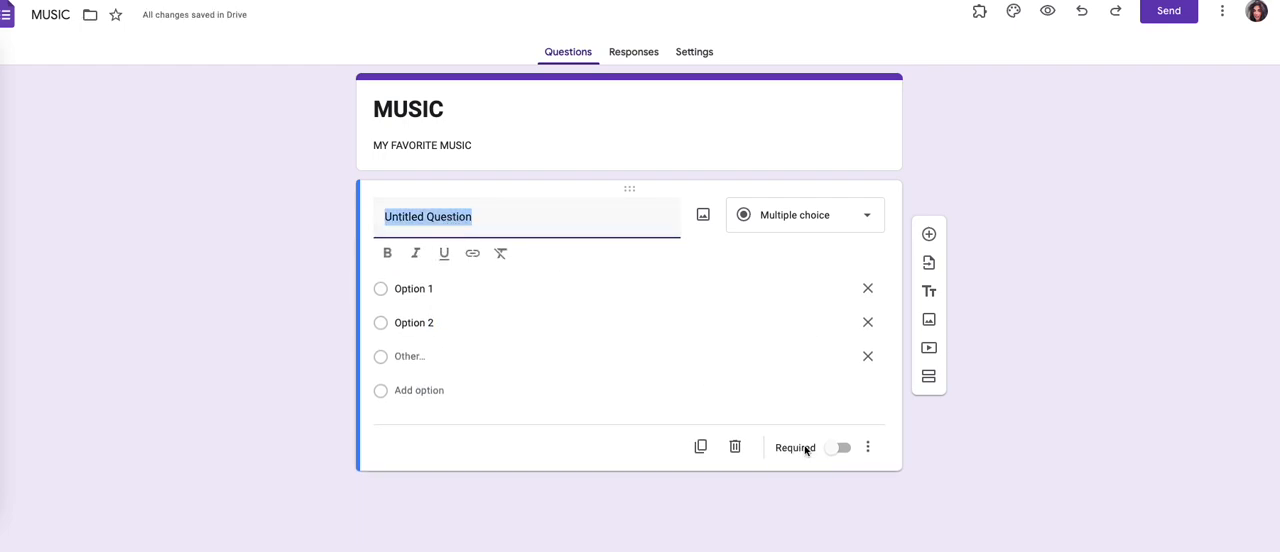
left_click(837, 455)
left_click(838, 419)
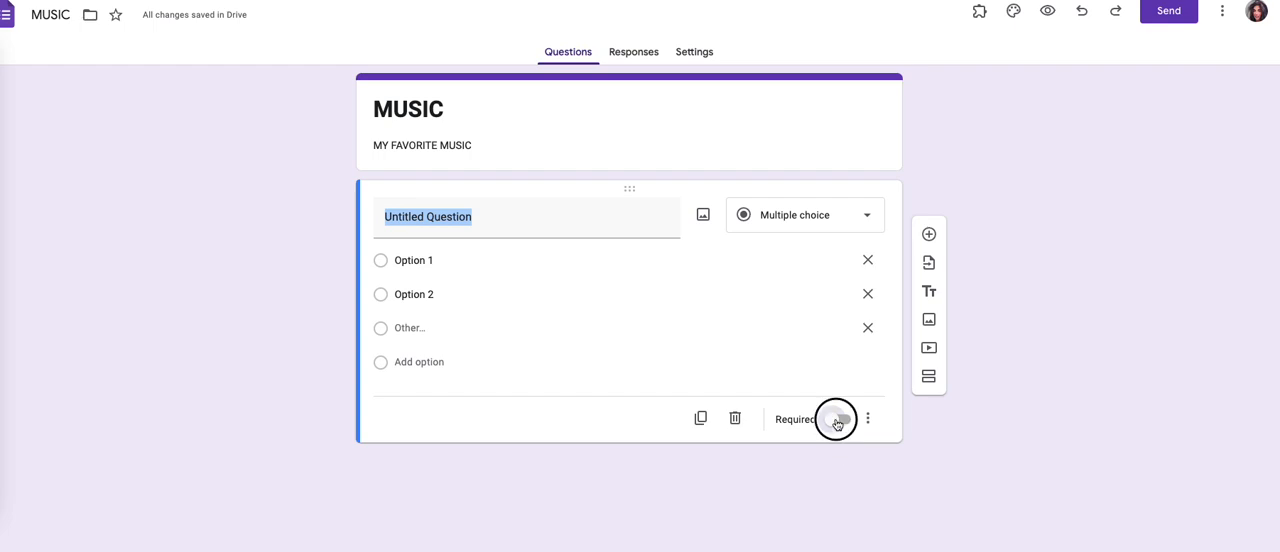
Step: Enter "WHAT DO YOU THINK MY FAVORITE ARTIST IS?" as the question text
left_click(550, 216)
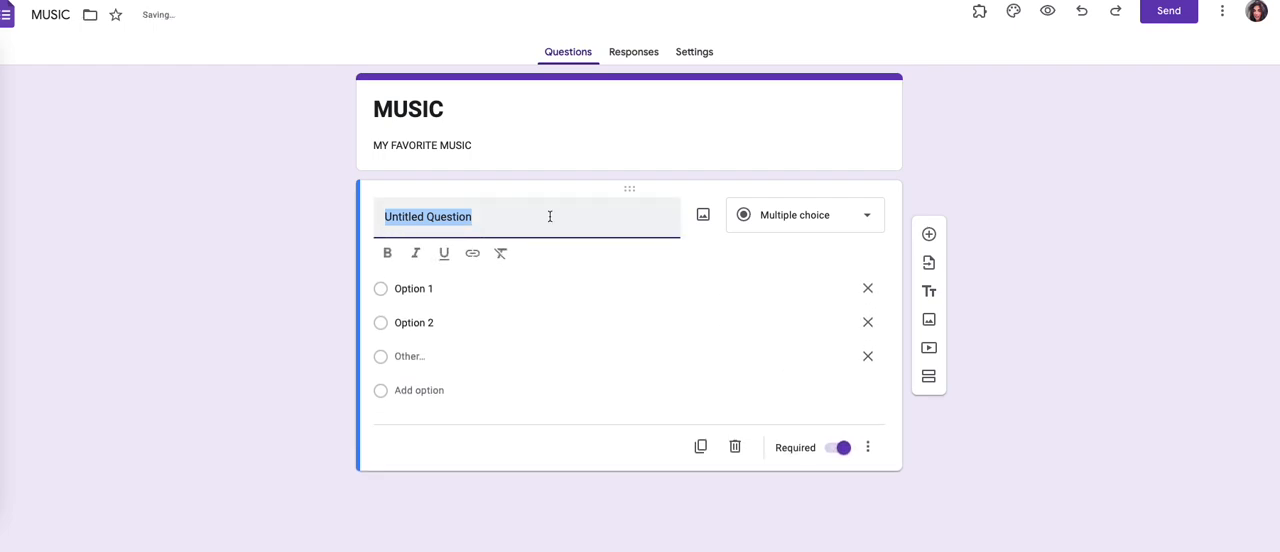
type("W")
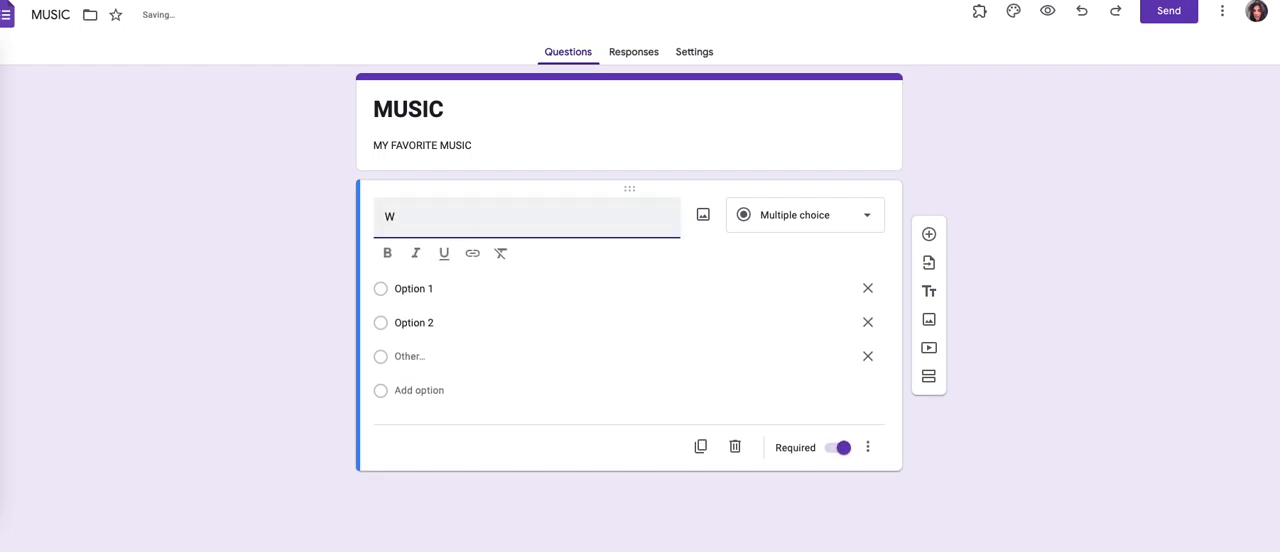
type("HAT DO YOU THINK MY FAV")
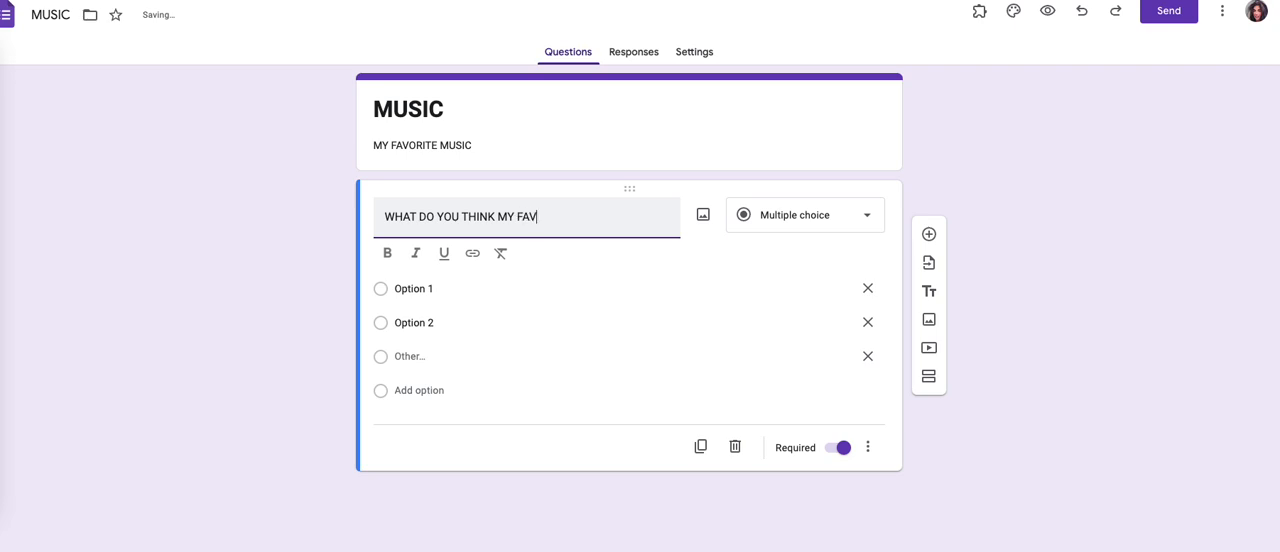
type("ORITE ARTIST IS?")
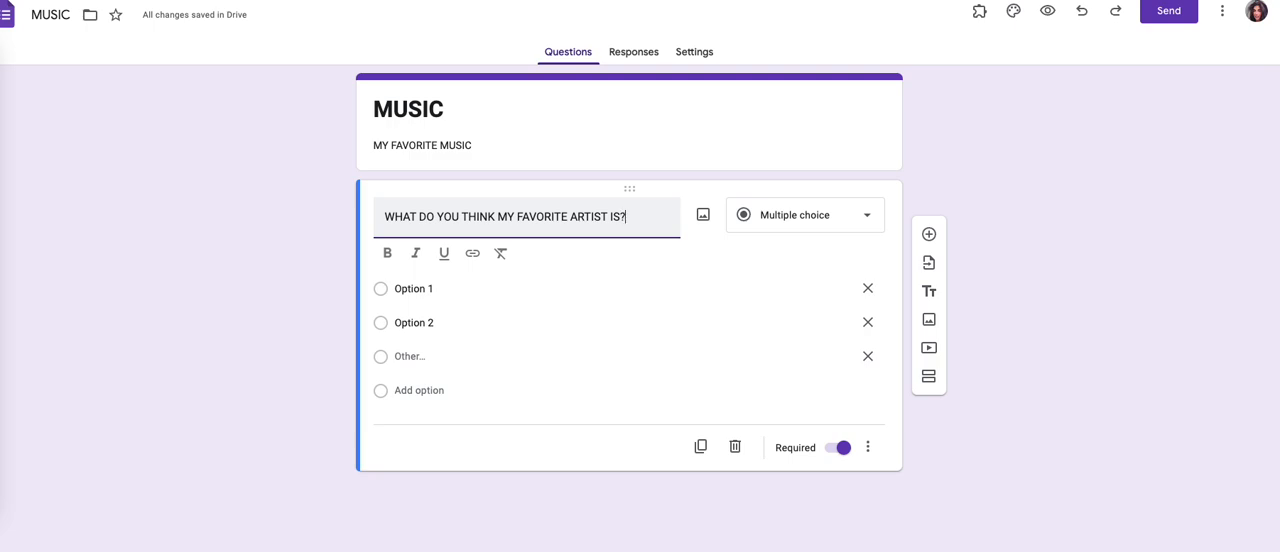
Step: Change the first word of the question about the favorite artist to "WHO"
left_click(415, 222)
key("BackSpace")
key("BackSpace")
type("O")
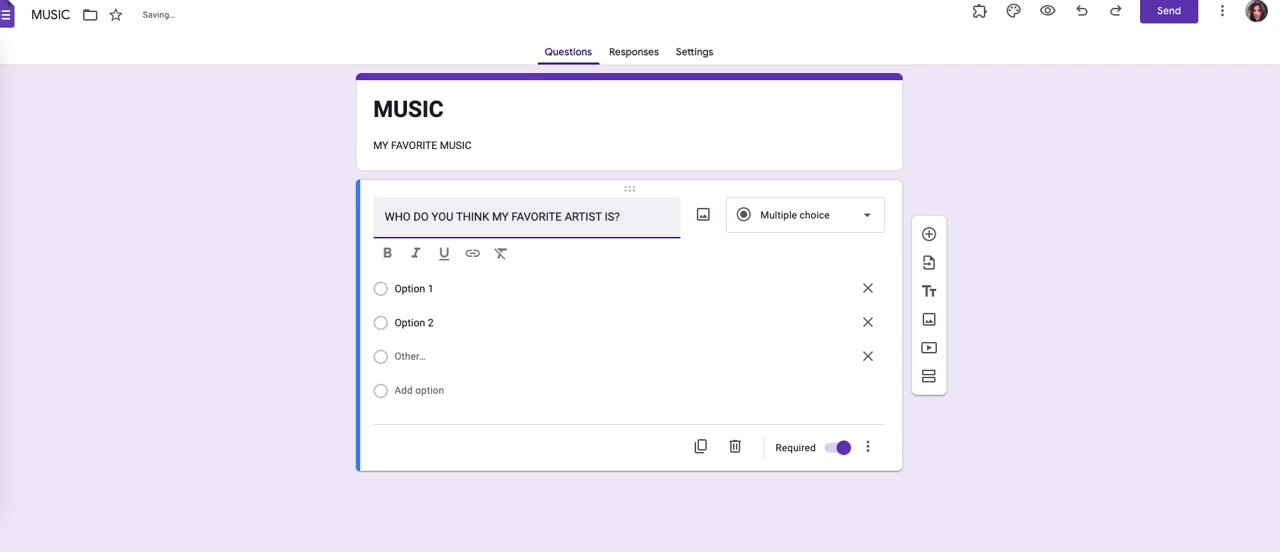
left_click(635, 218)
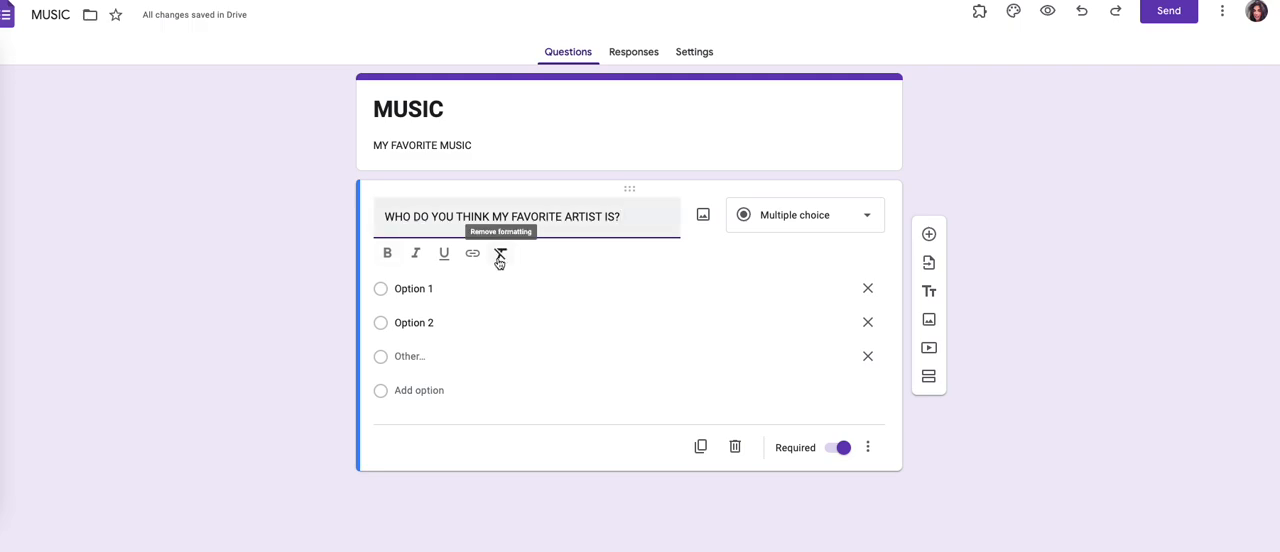
Step: Set the first answer option of the artist question to "PANIC AT DISCO"
left_click(463, 290)
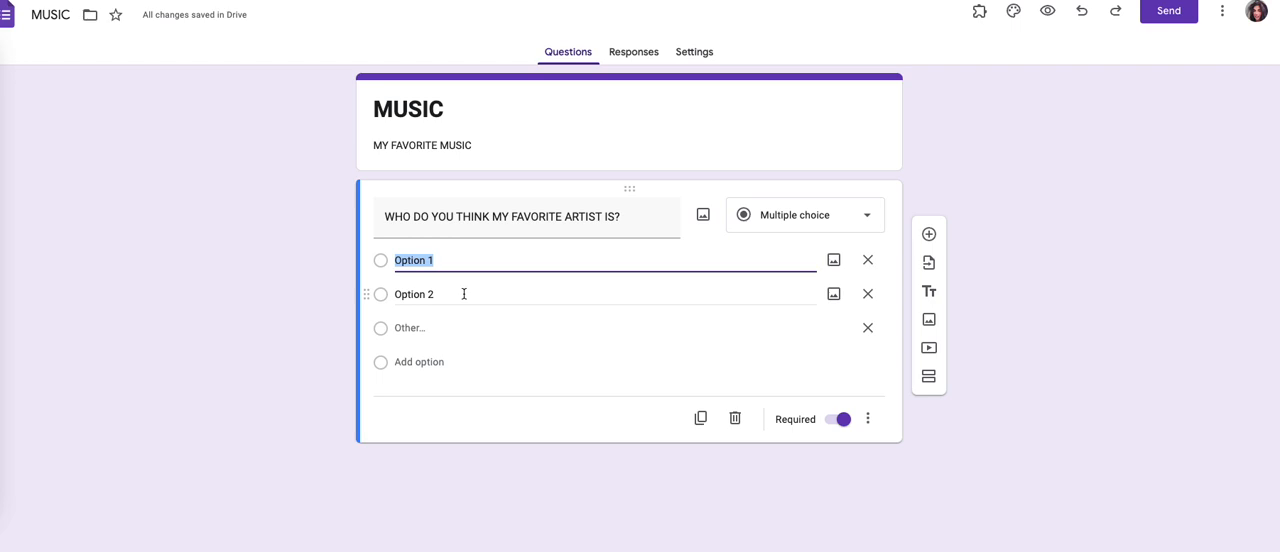
type("PANIC ")
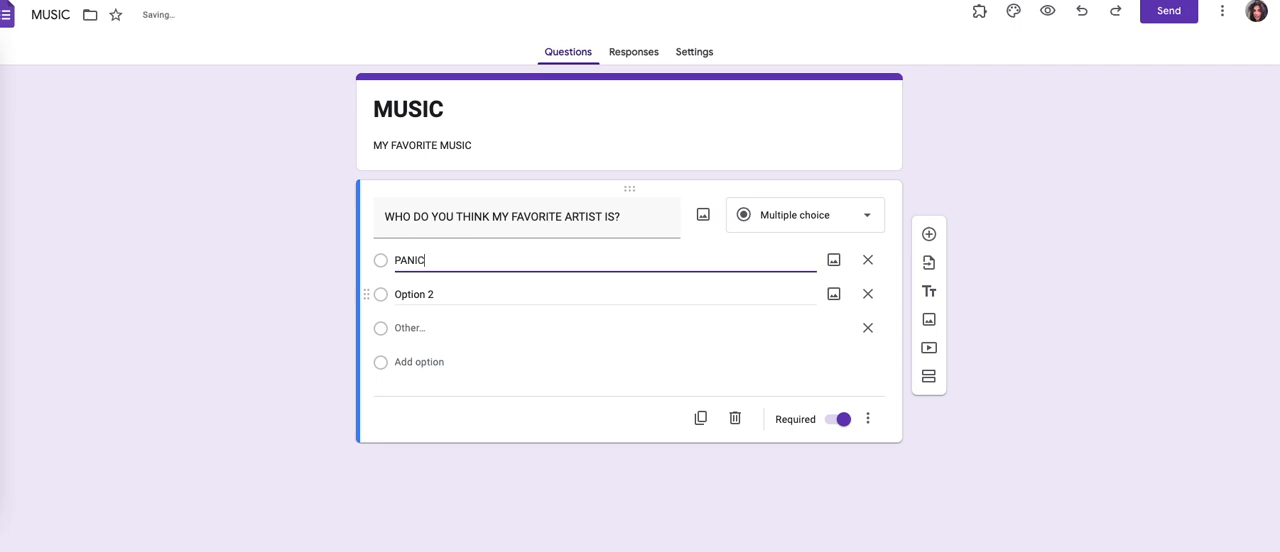
type("AT D")
type("ISCO")
left_click(443, 260)
type("D")
Step: Set the second answer option of the artist question to "VIOLIN MUSIC"
left_click(447, 290)
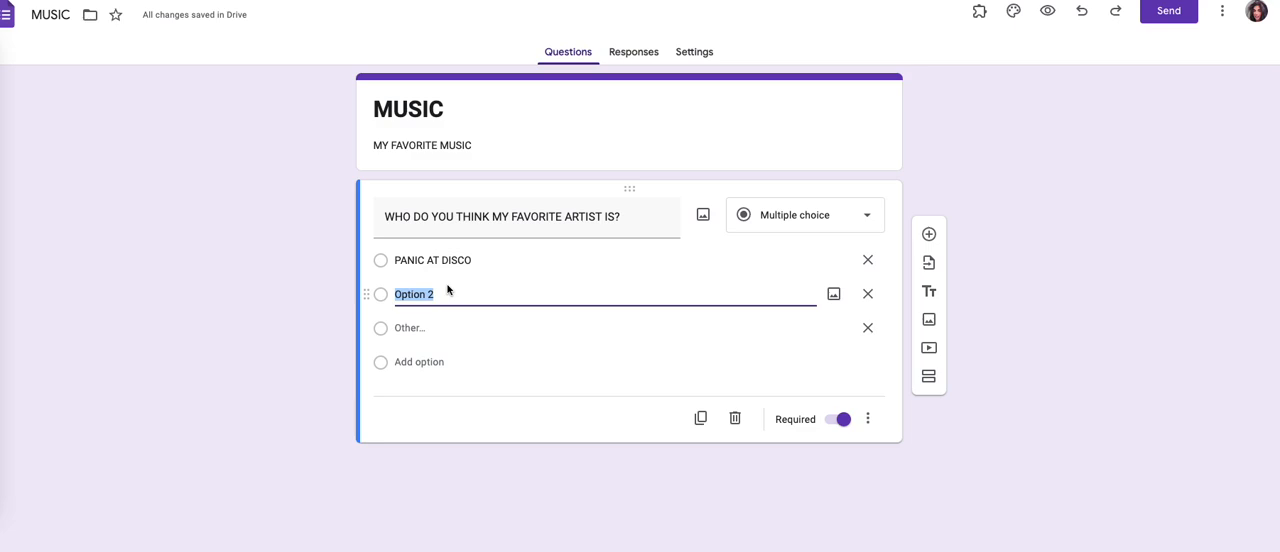
type("VIOLIN MUSIC")
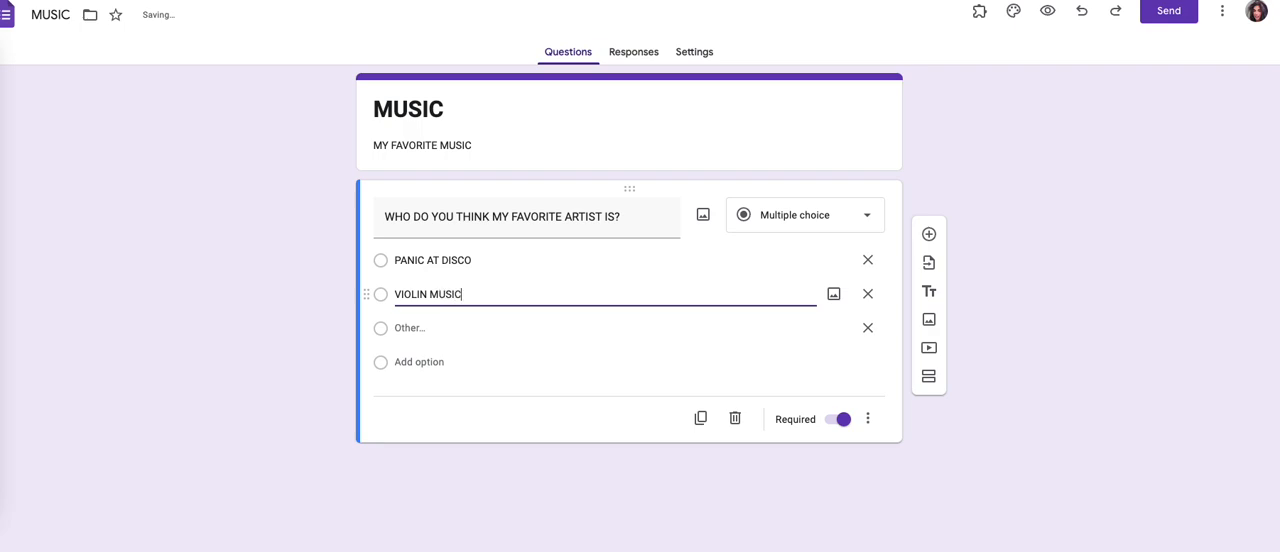
Step: Add a third answer option "INCUBUS" to the artist question, before the "Other" option
left_click(420, 322)
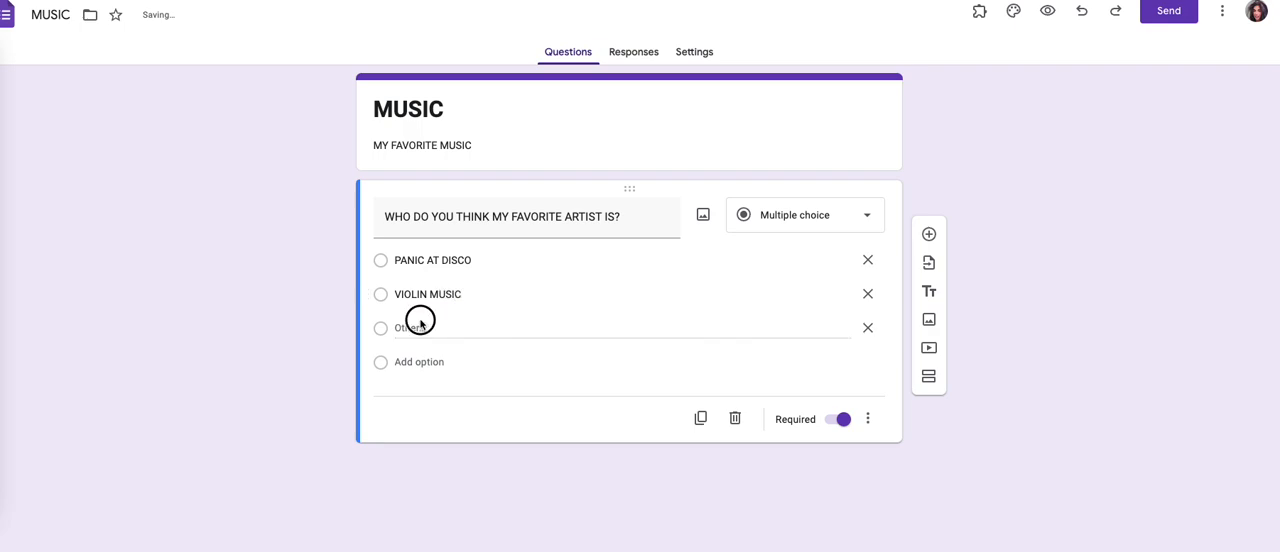
left_click(420, 326)
double_click(421, 327)
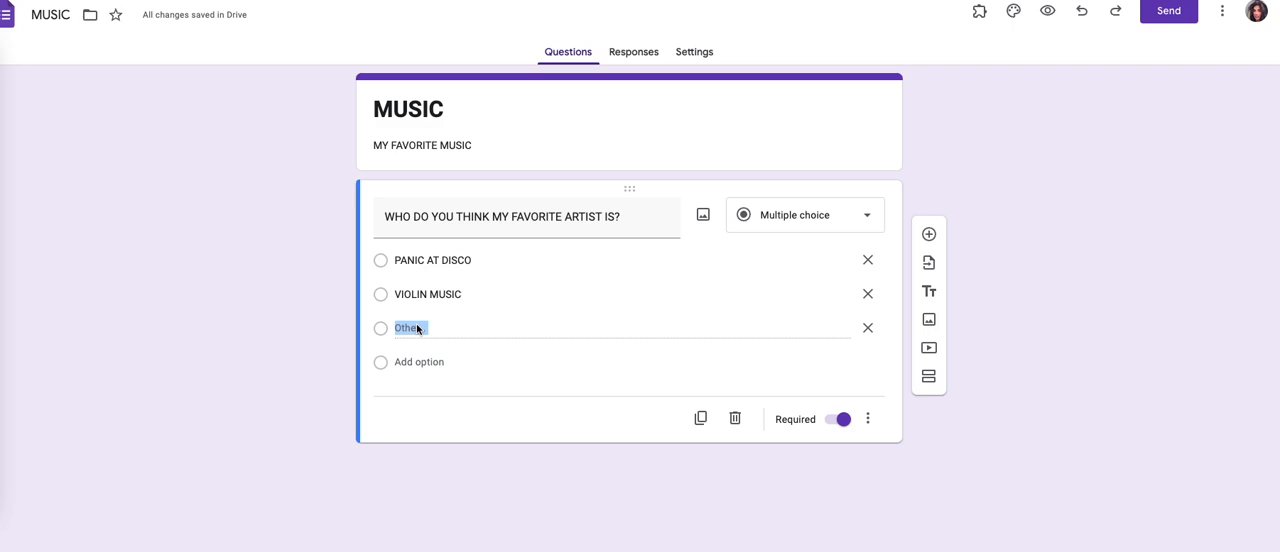
left_click(418, 363)
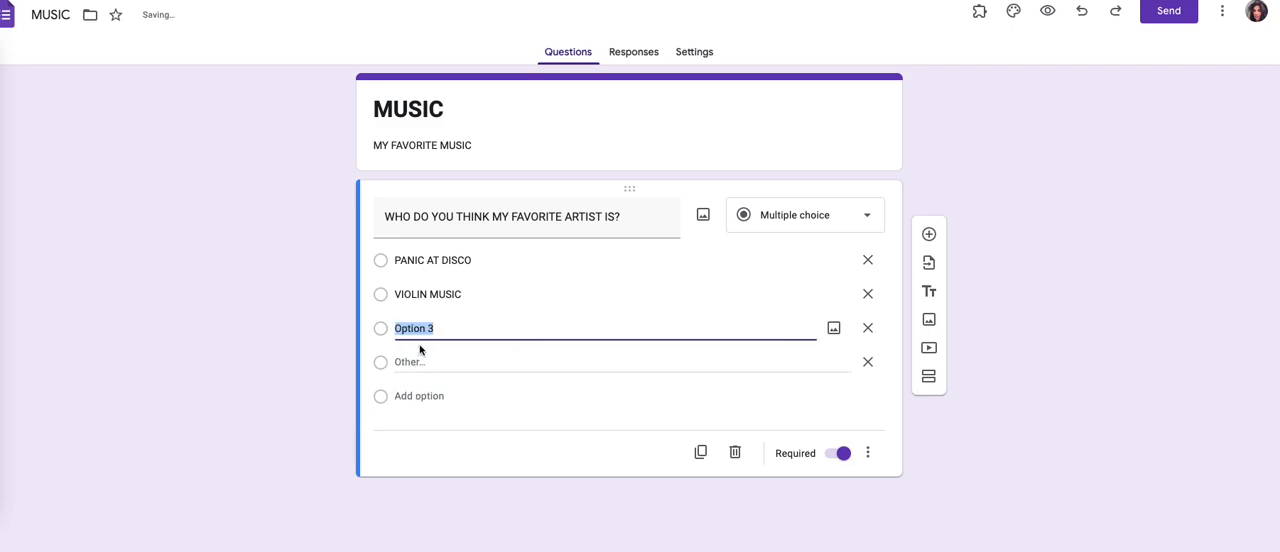
type("INCUBUS")
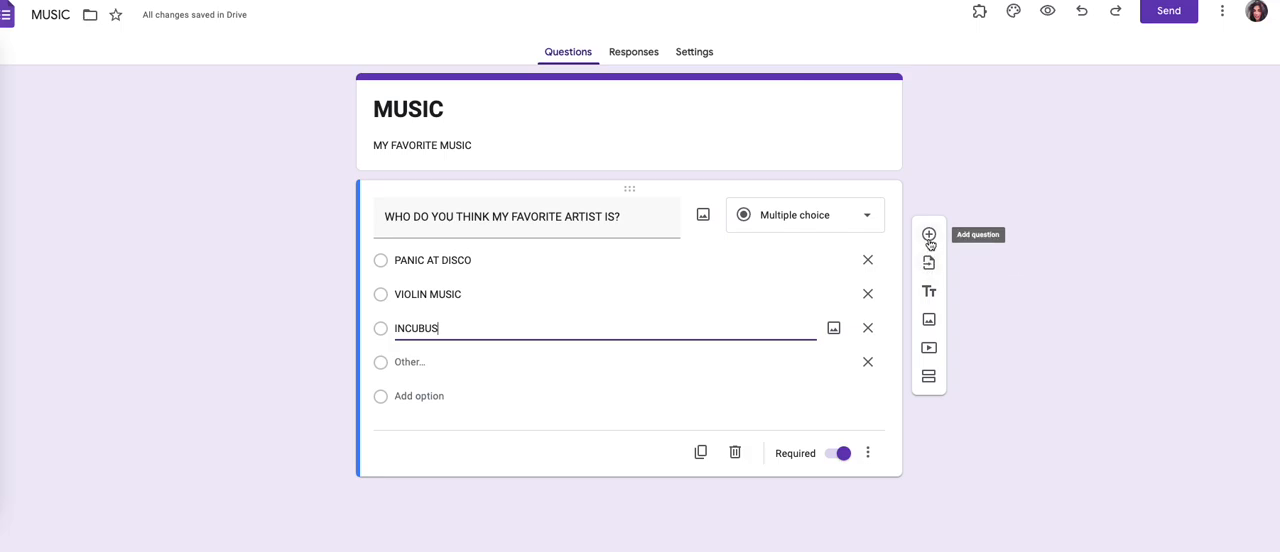
Step: Start inserting an image into the form and search Google Images for "MUSIC PAINIC AT THE DISCO"
left_click(929, 319)
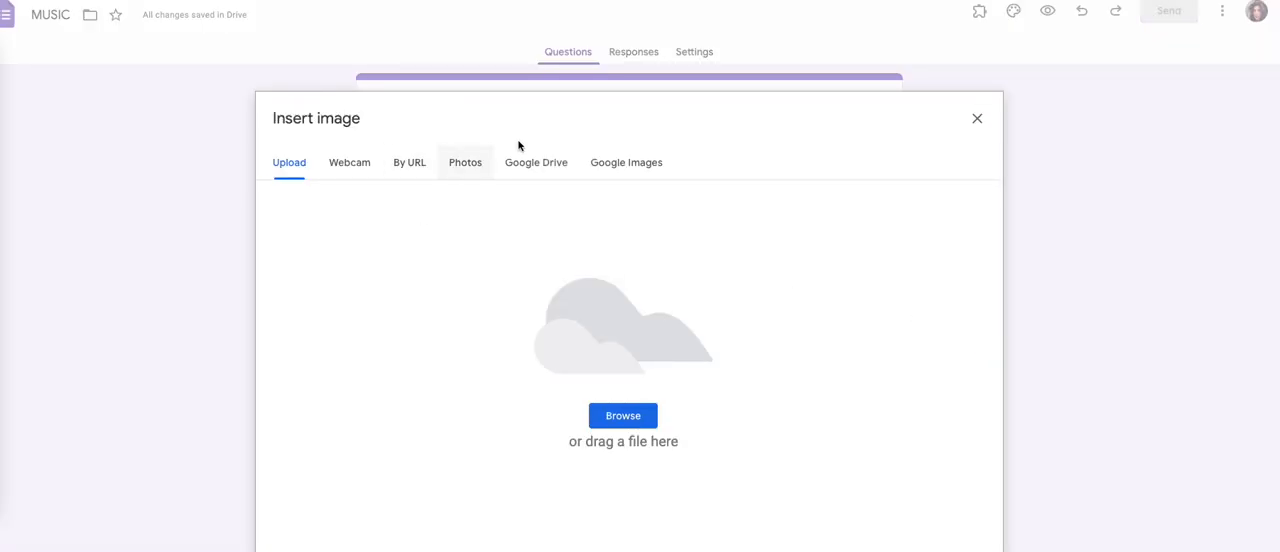
left_click(602, 168)
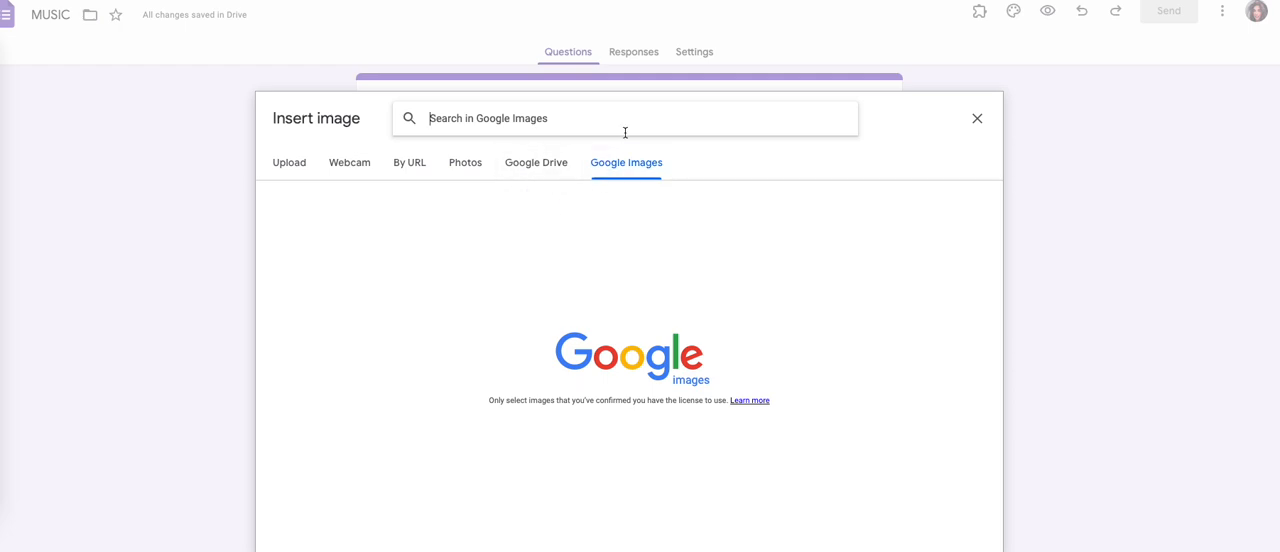
type("MUSI")
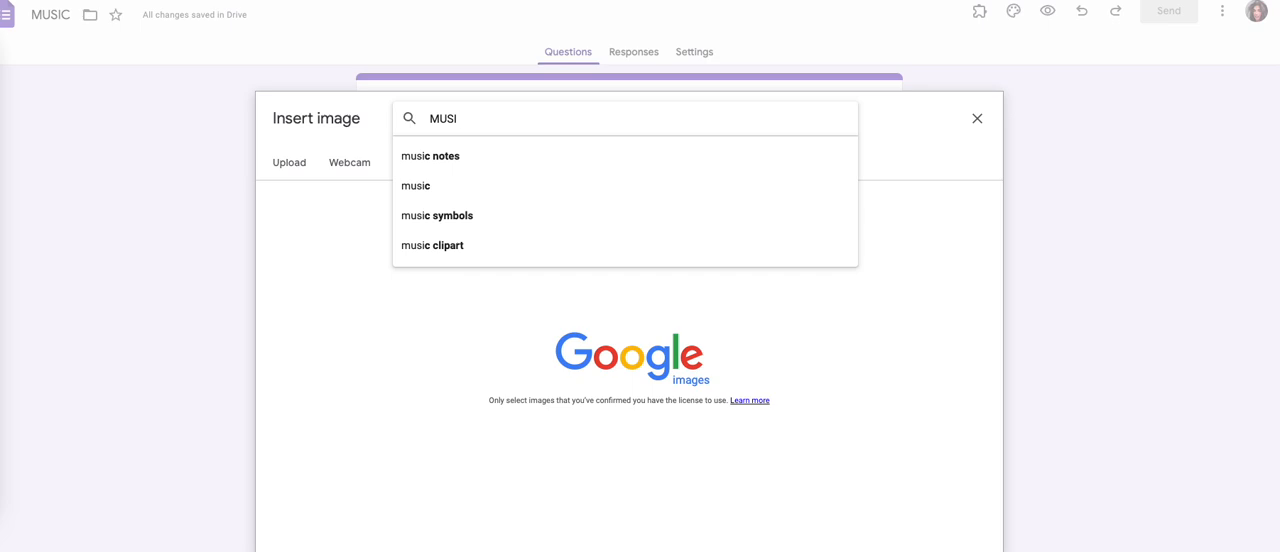
type("C")
type("PAIN")
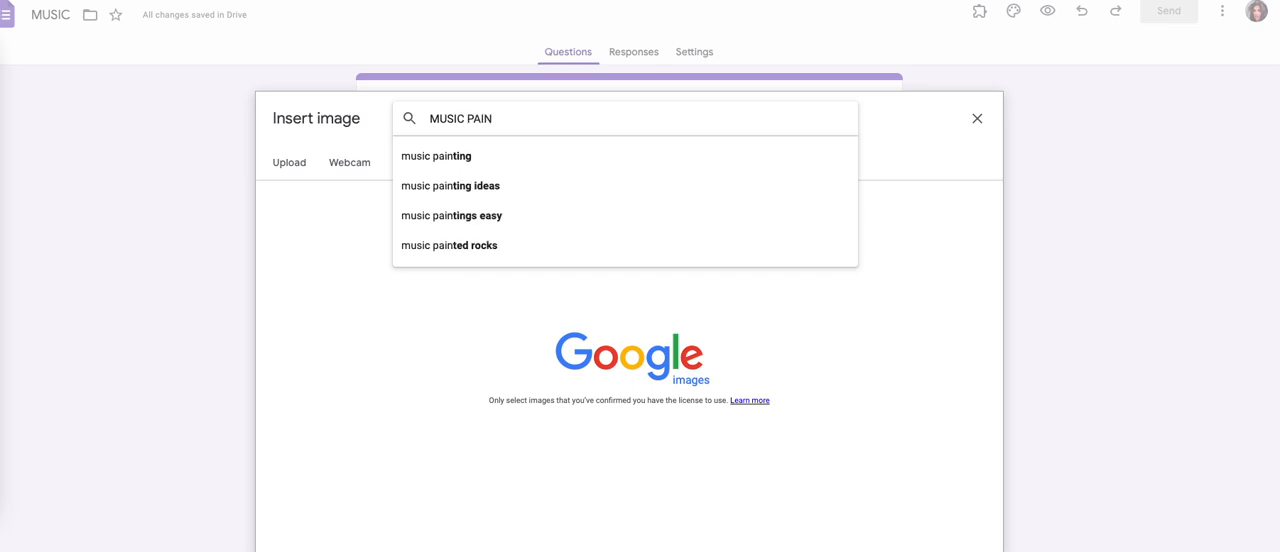
type("IC")
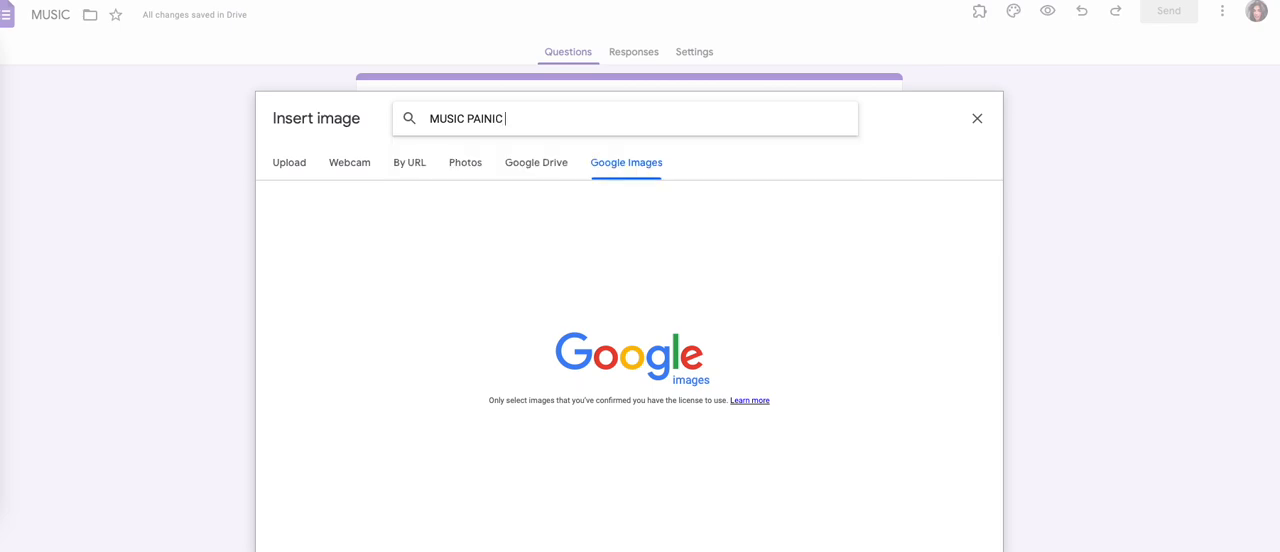
type(" AT THE DISCO")
key("Return")
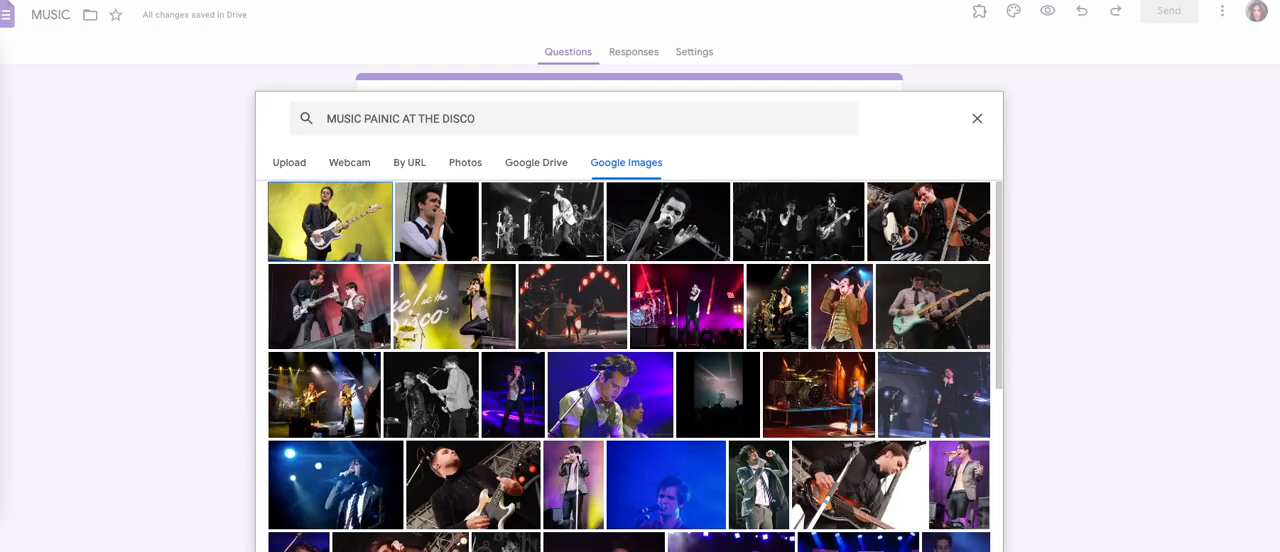
scroll(632, 322, "down", 10)
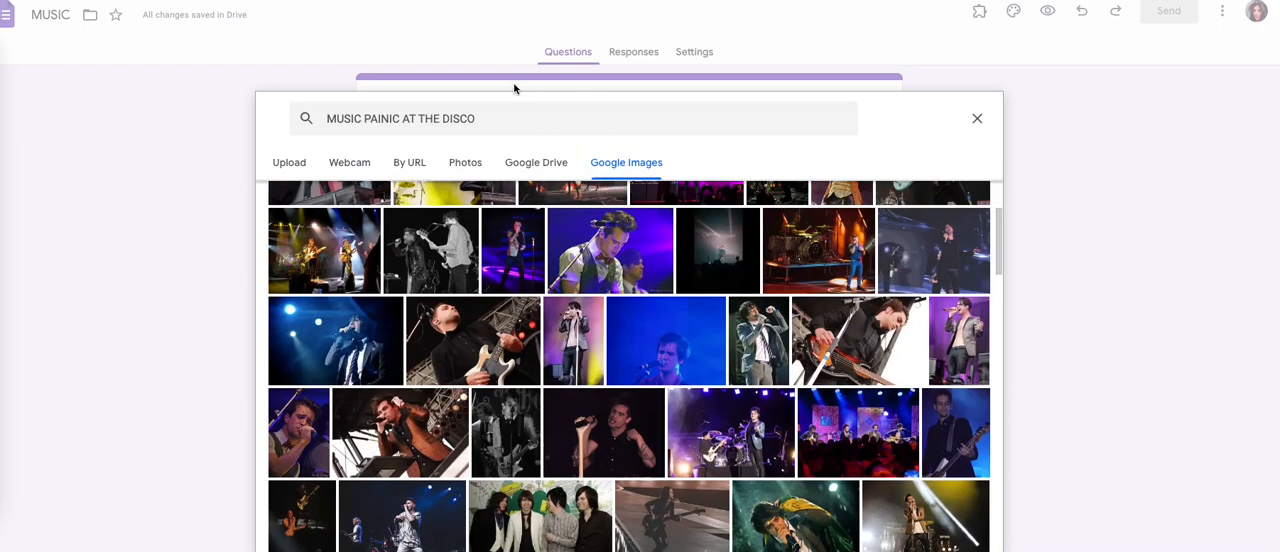
Step: Copy the search phrase, search the web with it in a new browser tab, and show image results for the corrected "MUSIC PANIC AT THE DISCO"
triple_click(500, 119)
right_click(501, 126)
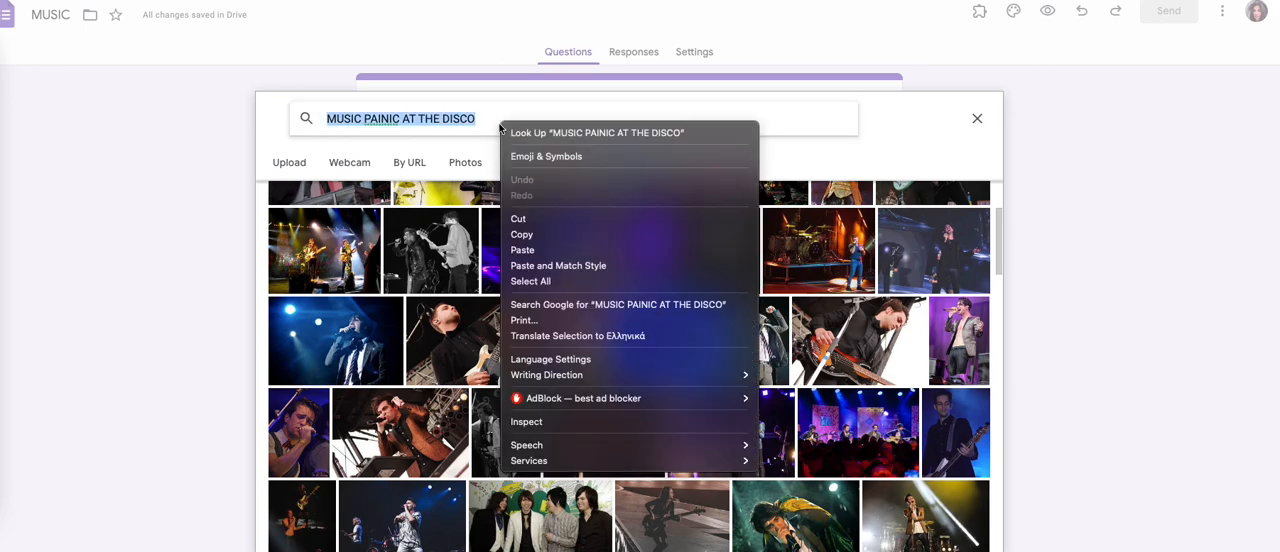
left_click(535, 234)
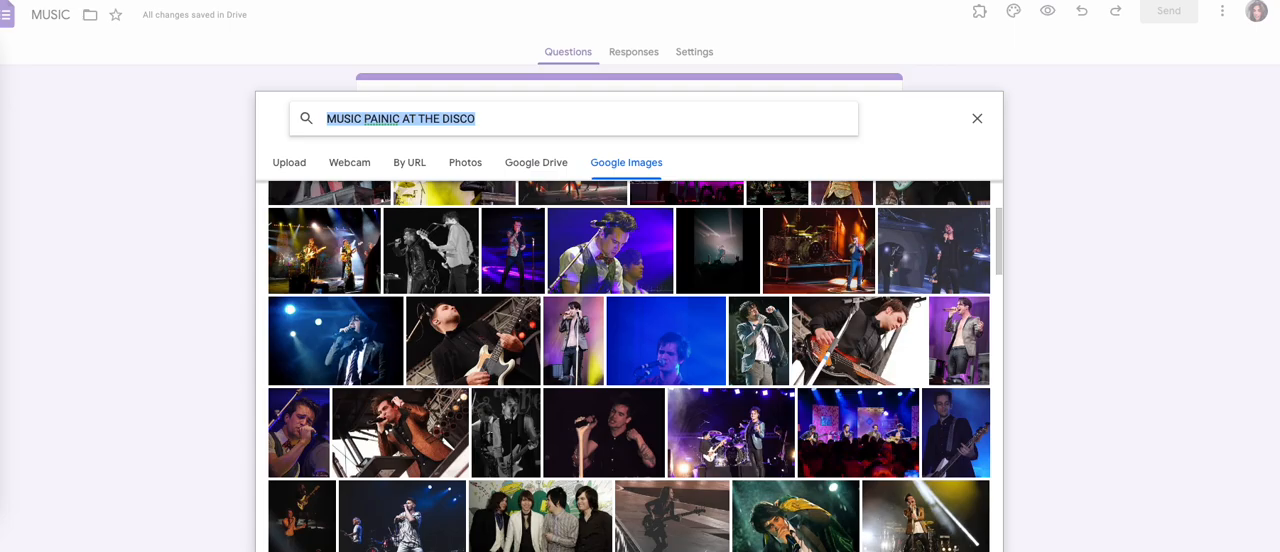
key("super+t")
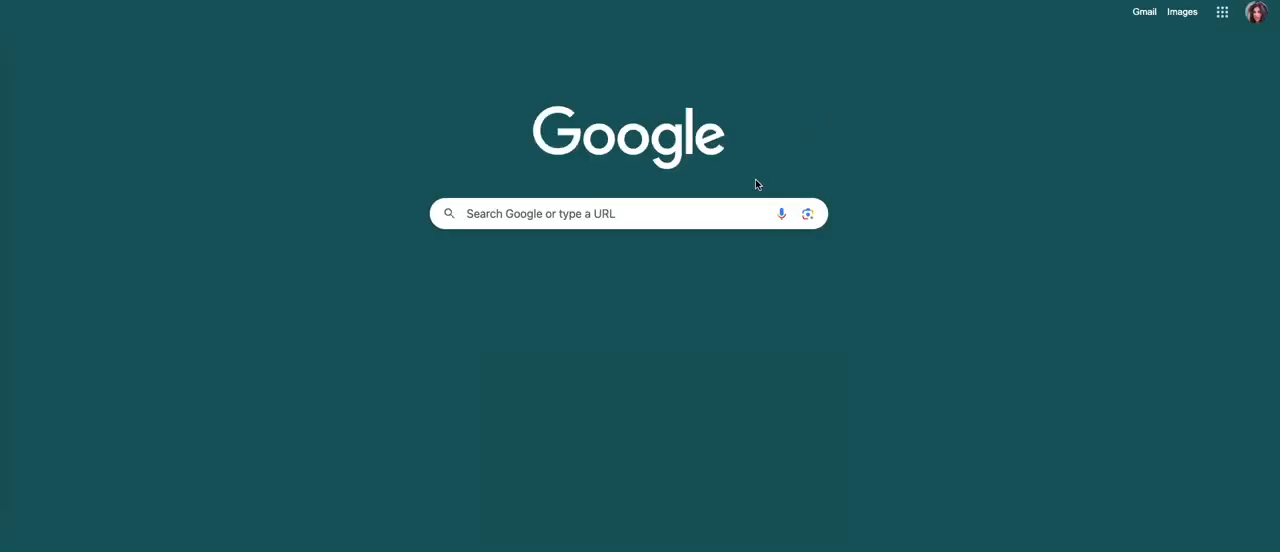
key("super+v")
key("Return")
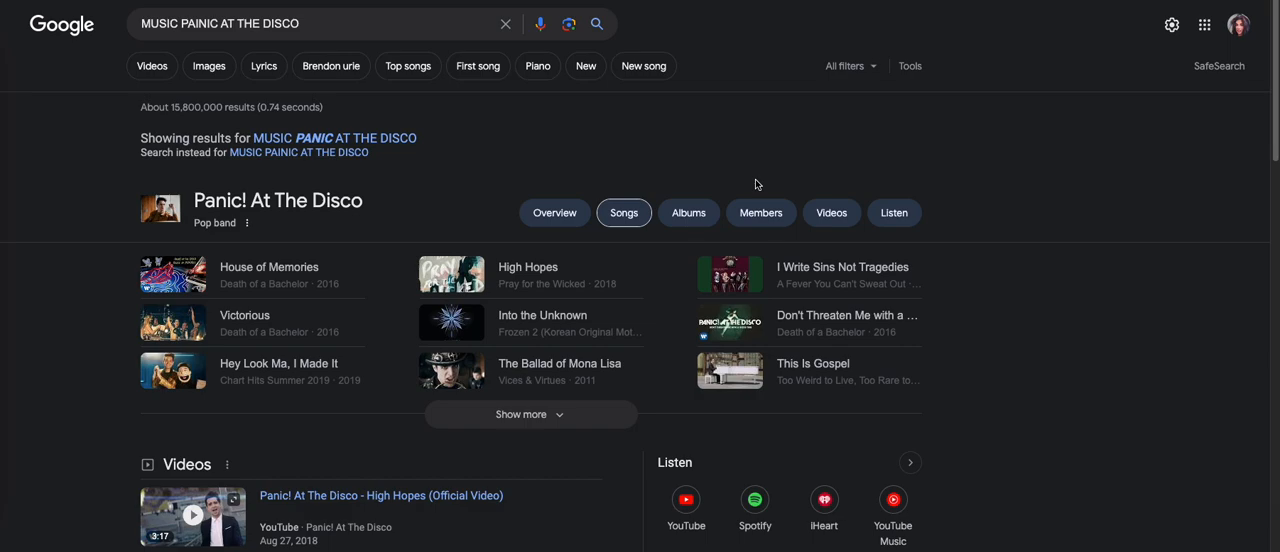
left_click(362, 137)
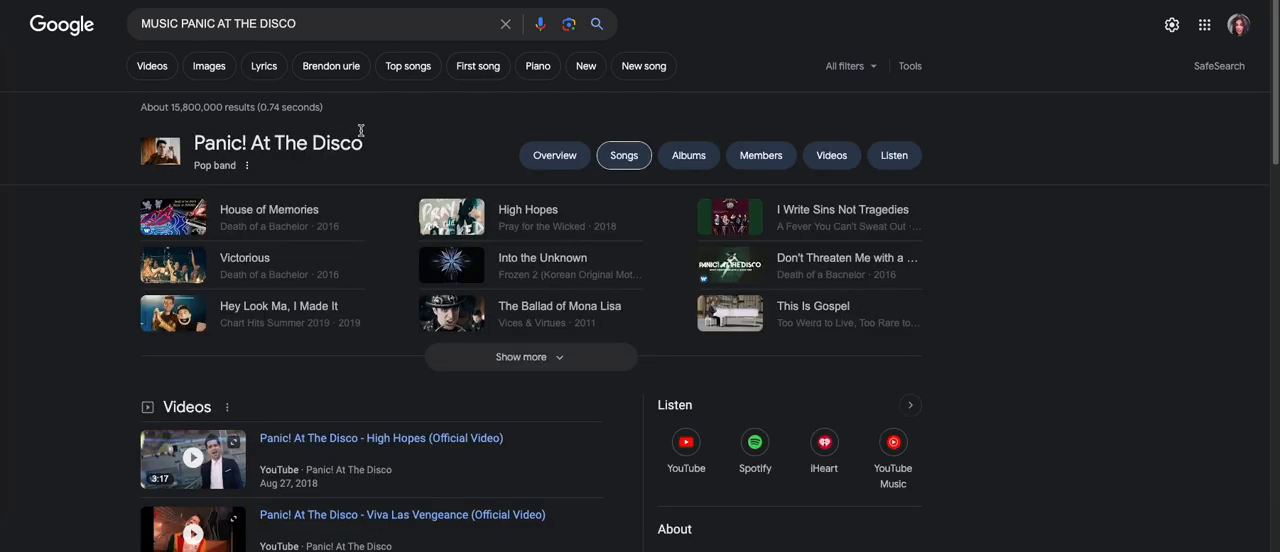
scroll(386, 235, "down", 3)
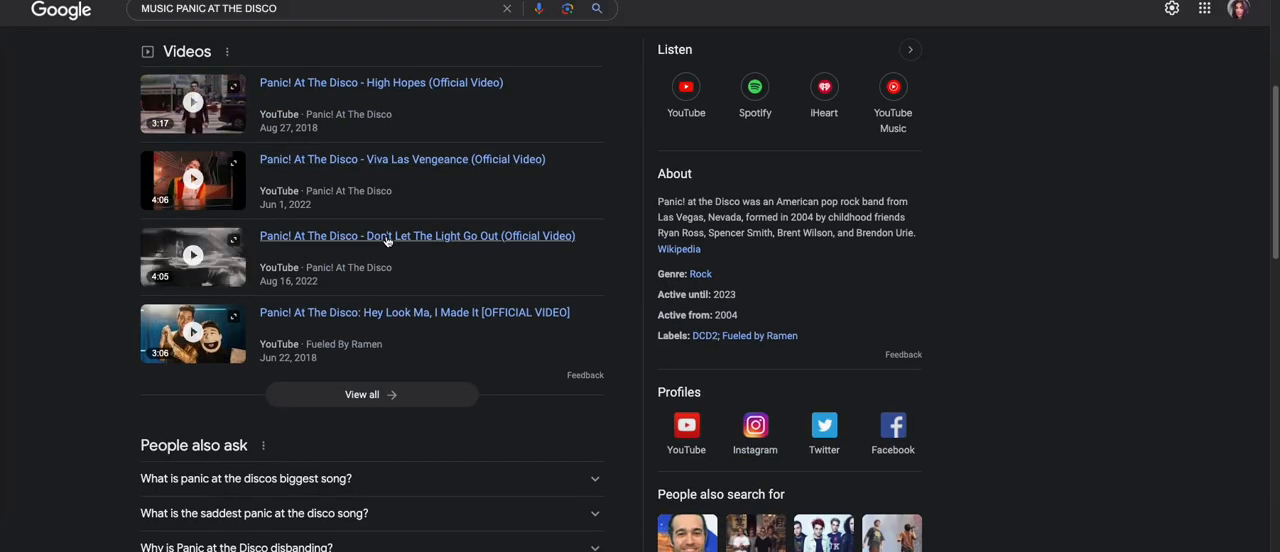
scroll(375, 240, "up", 3)
left_click(209, 66)
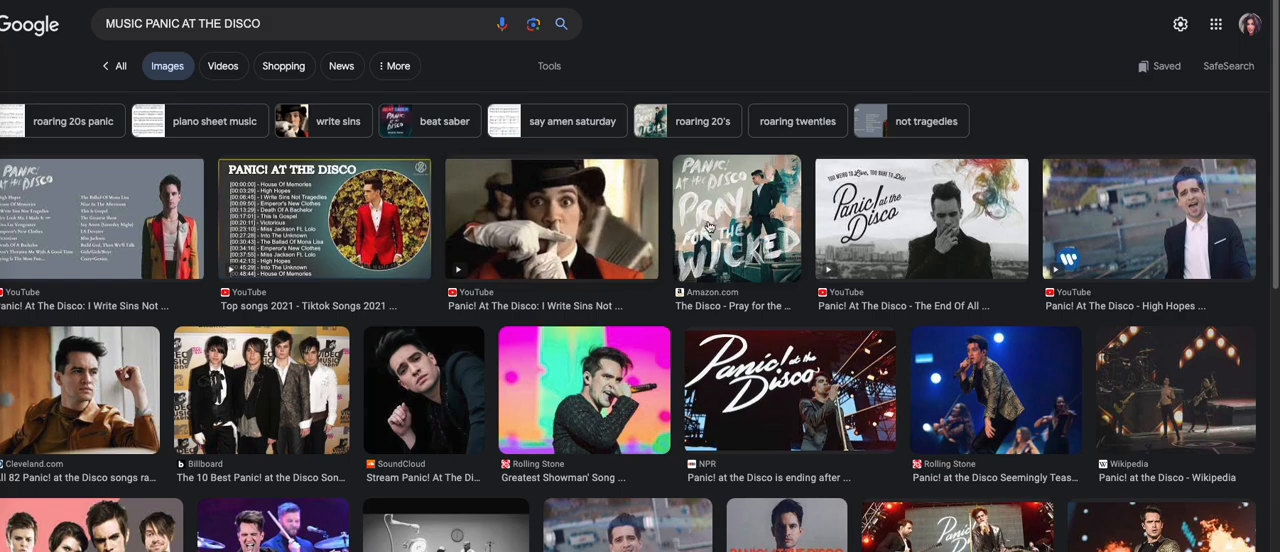
Step: Save the NPR photo of the singer beside the Panic! at the Disco lettering to the Downloads folder
left_click(742, 366)
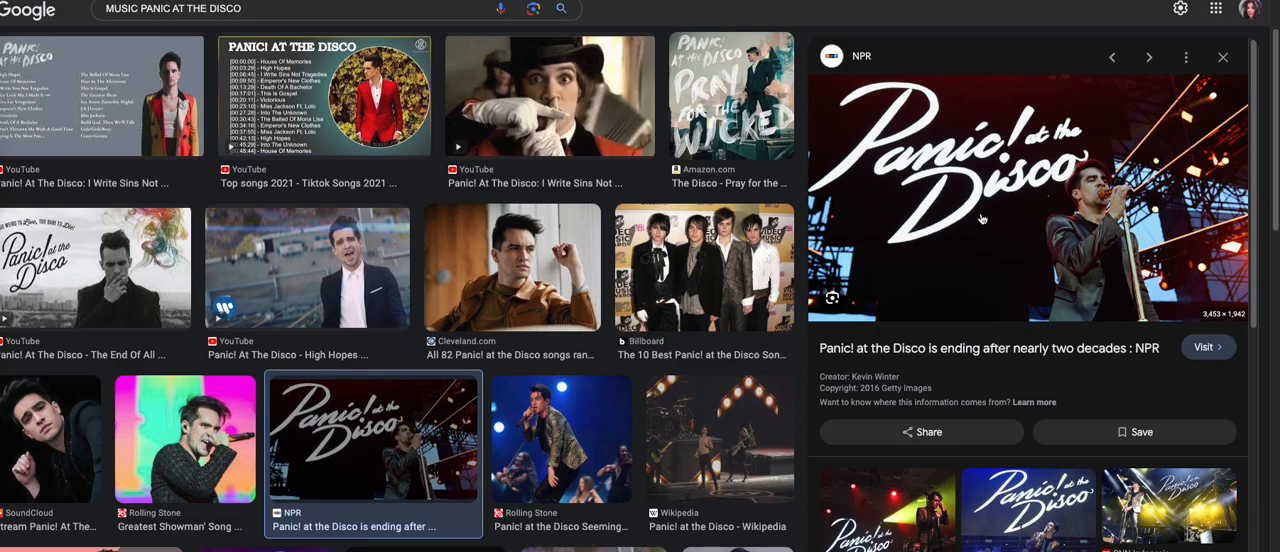
right_click(981, 218)
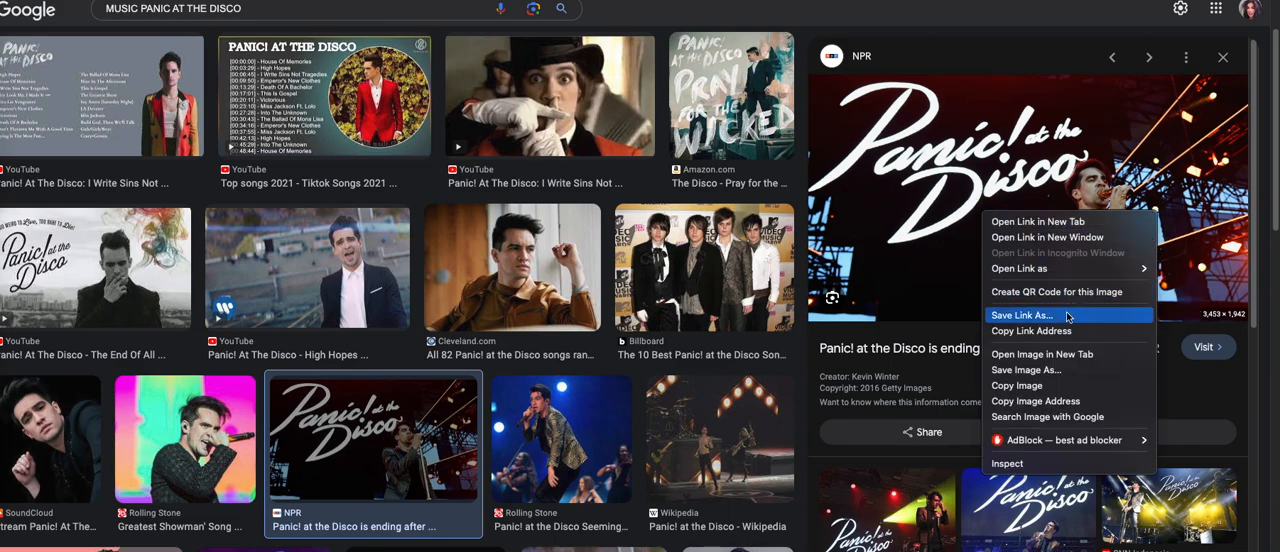
left_click(1041, 370)
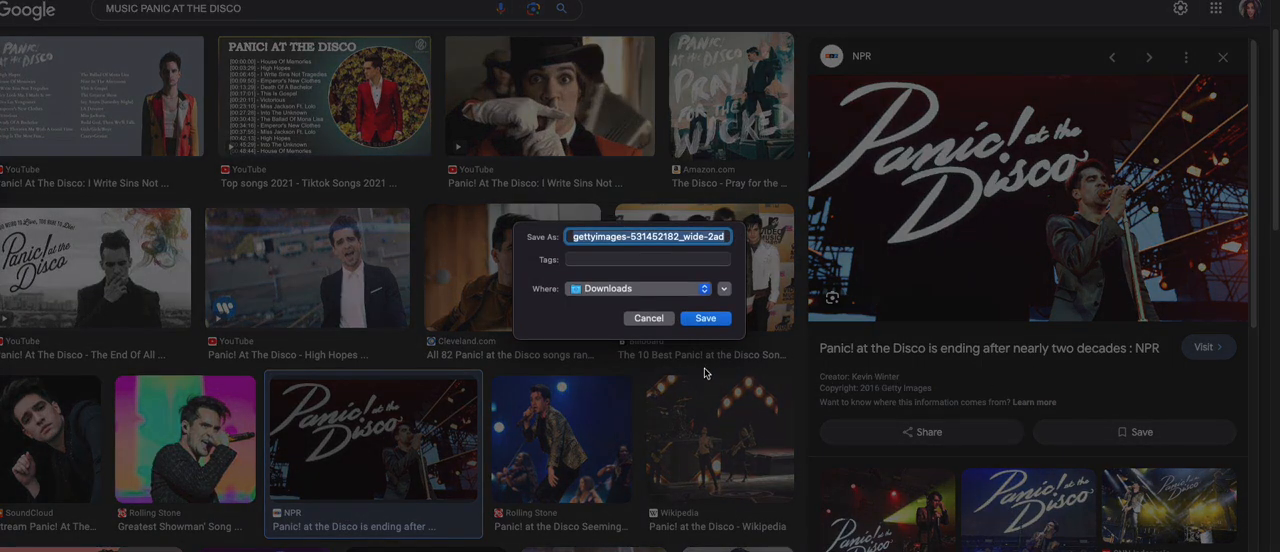
left_click(716, 318)
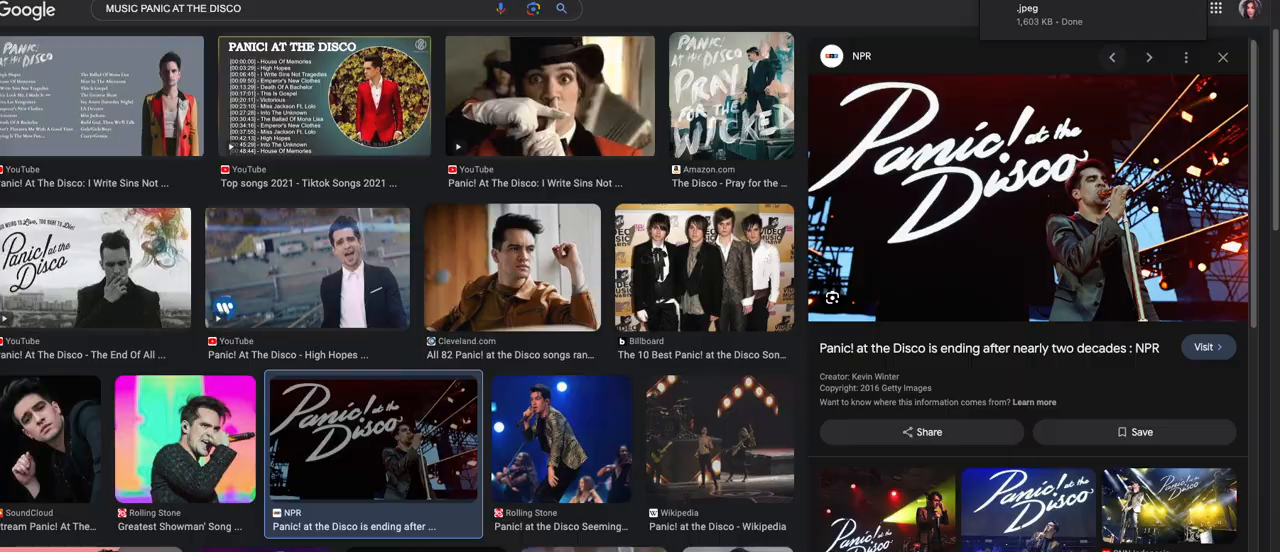
Step: Return to the MUSIC form and upload the saved gettyimages JPEG from Downloads as an image below the artist question
left_click(430, 1)
left_click(977, 118)
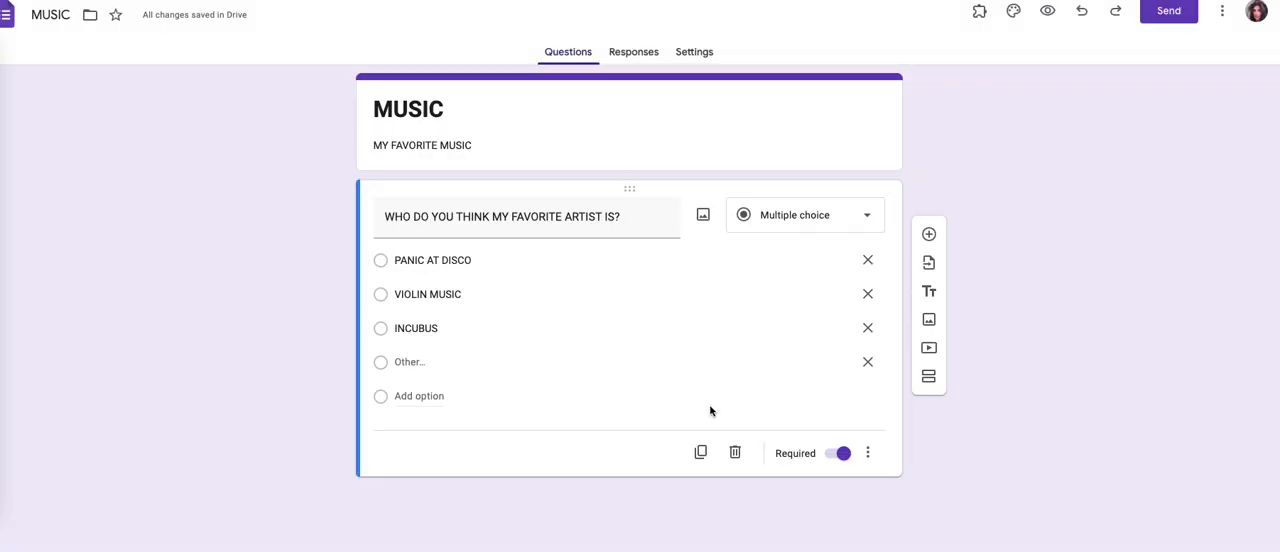
left_click(929, 319)
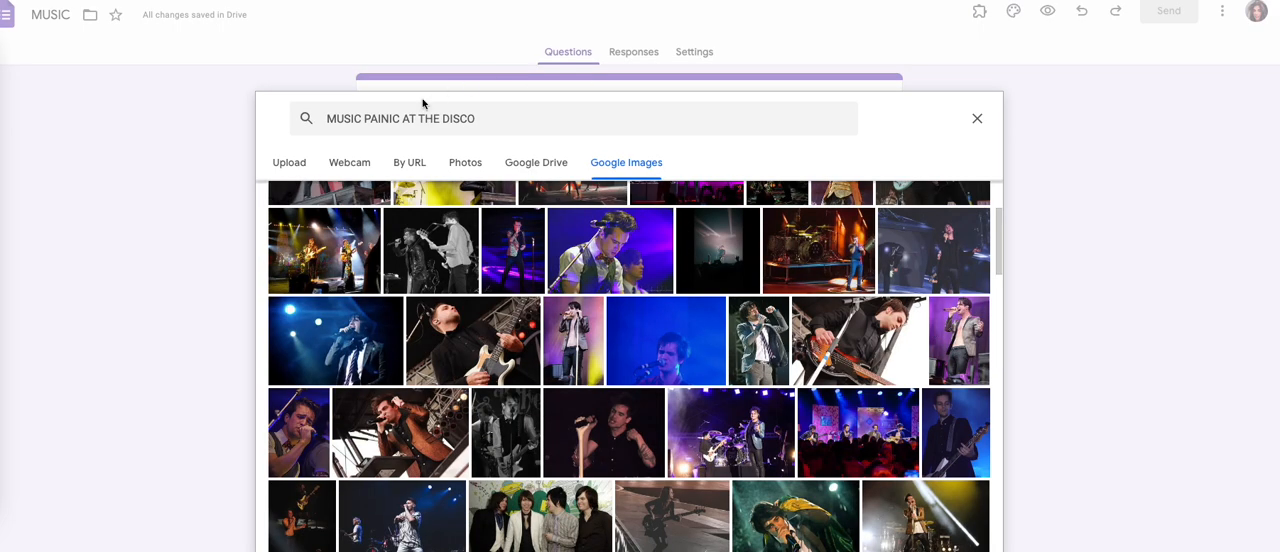
left_click(285, 172)
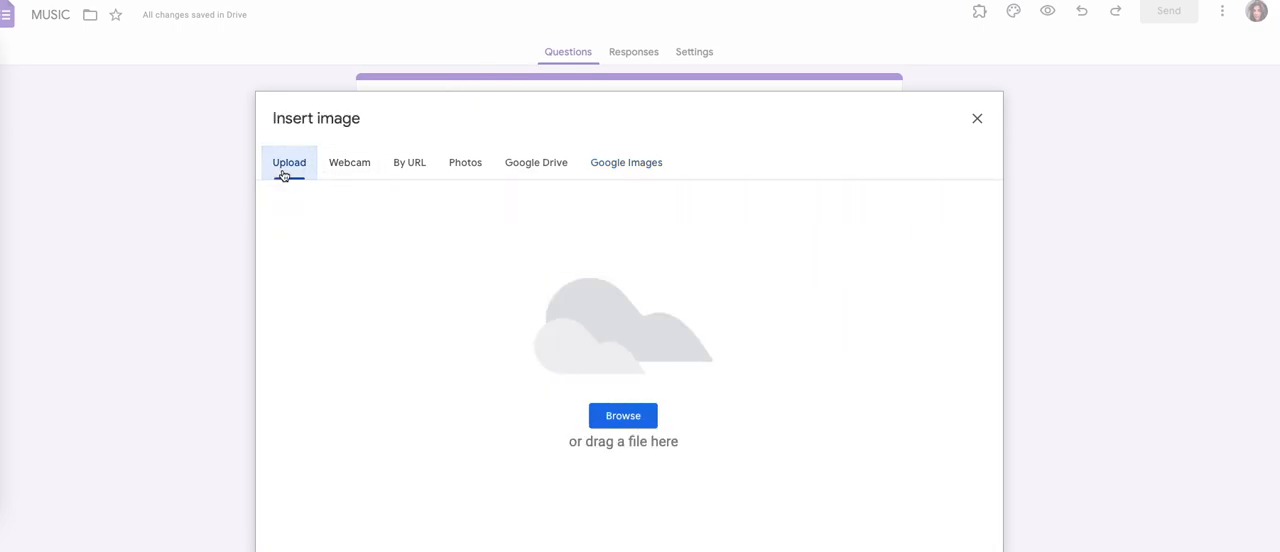
left_click(626, 417)
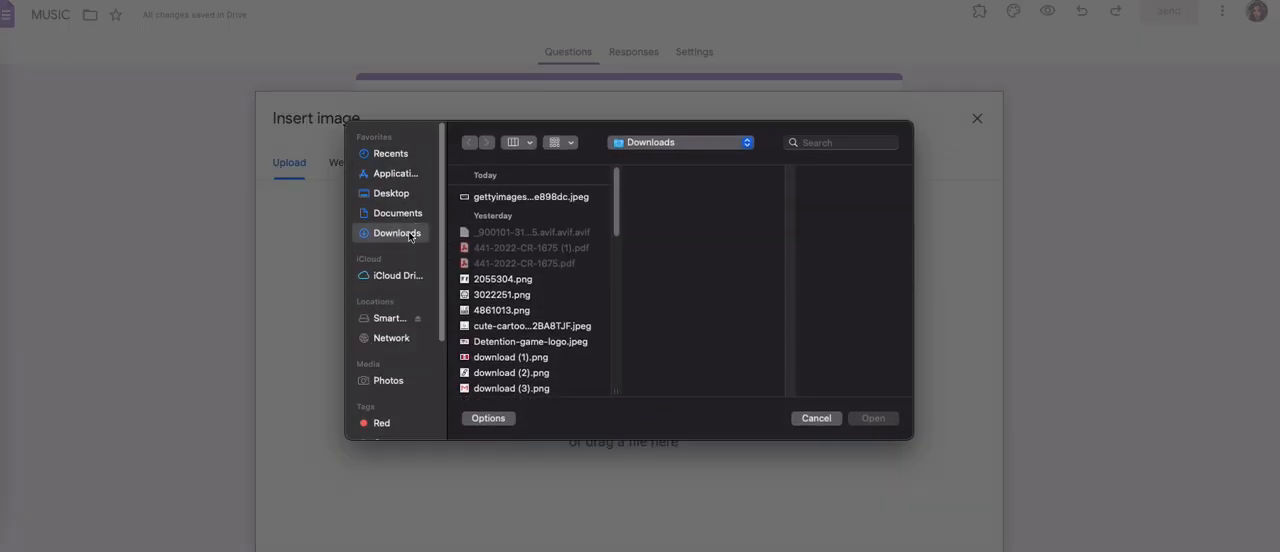
left_click(492, 198)
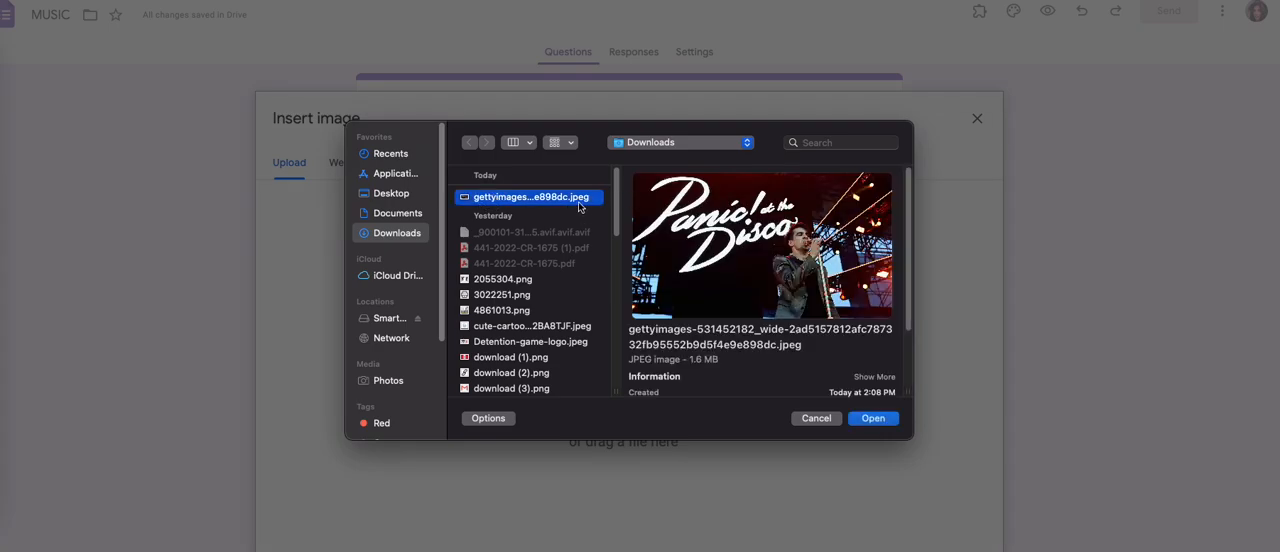
left_click(873, 418)
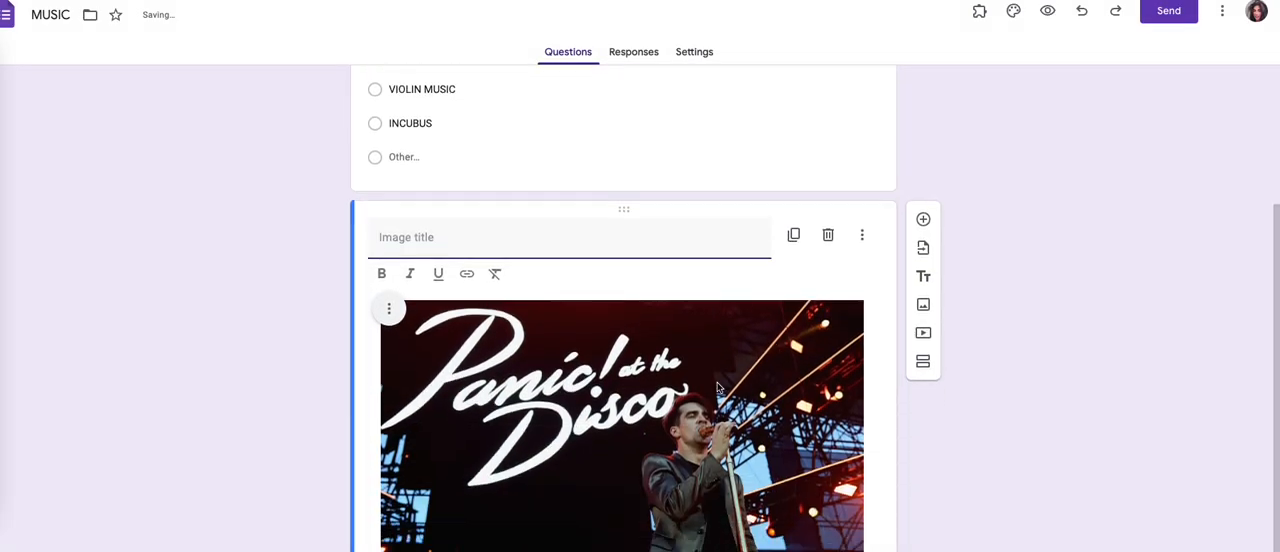
Step: Shrink the inserted Panic! at the Disco image to a little over half its width and title it "IDK"
left_click(717, 388)
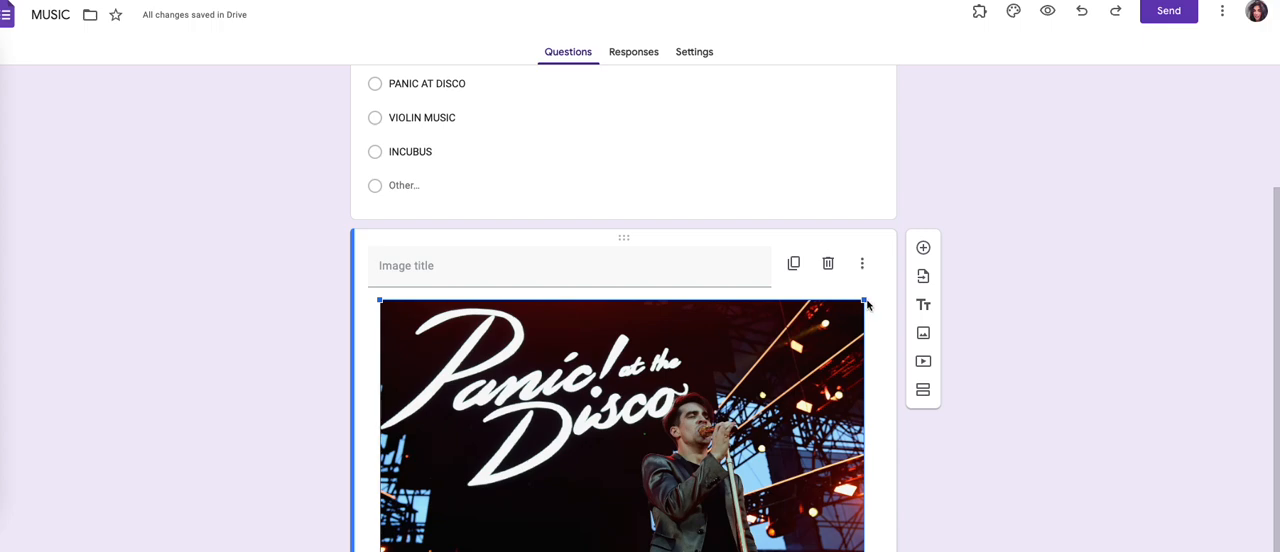
left_click_drag(866, 300, 660, 505)
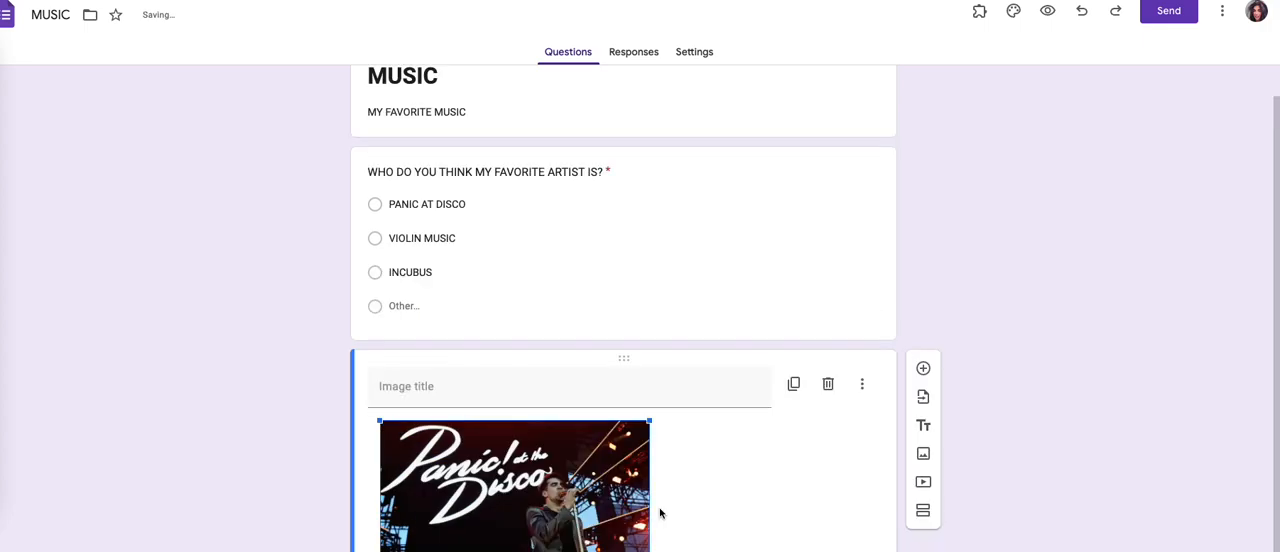
left_click(503, 394)
type("IDK")
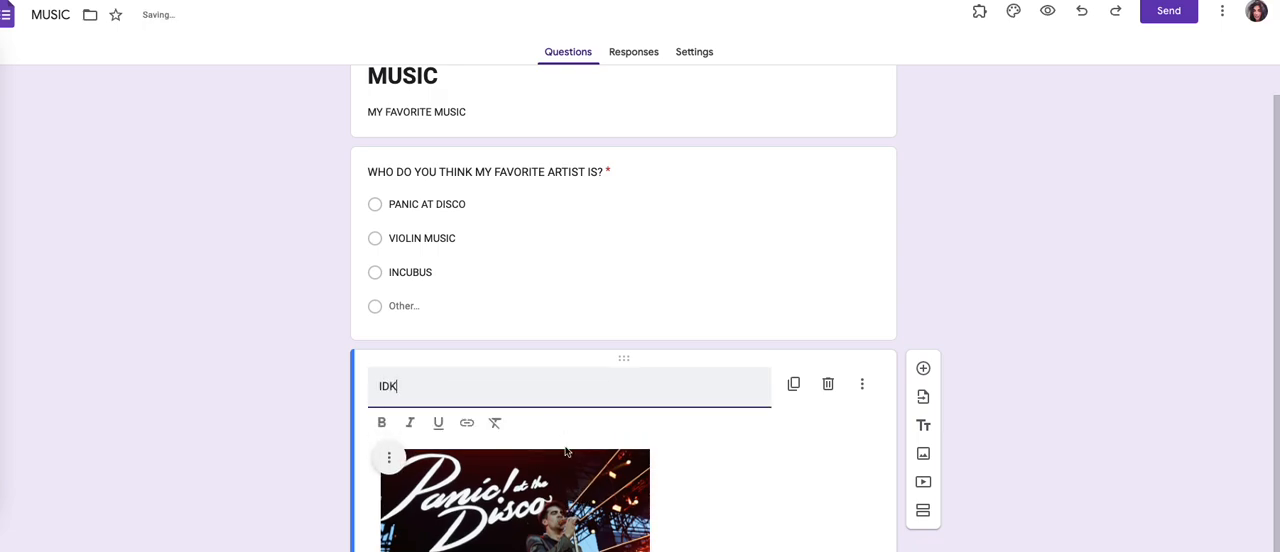
left_click(496, 504)
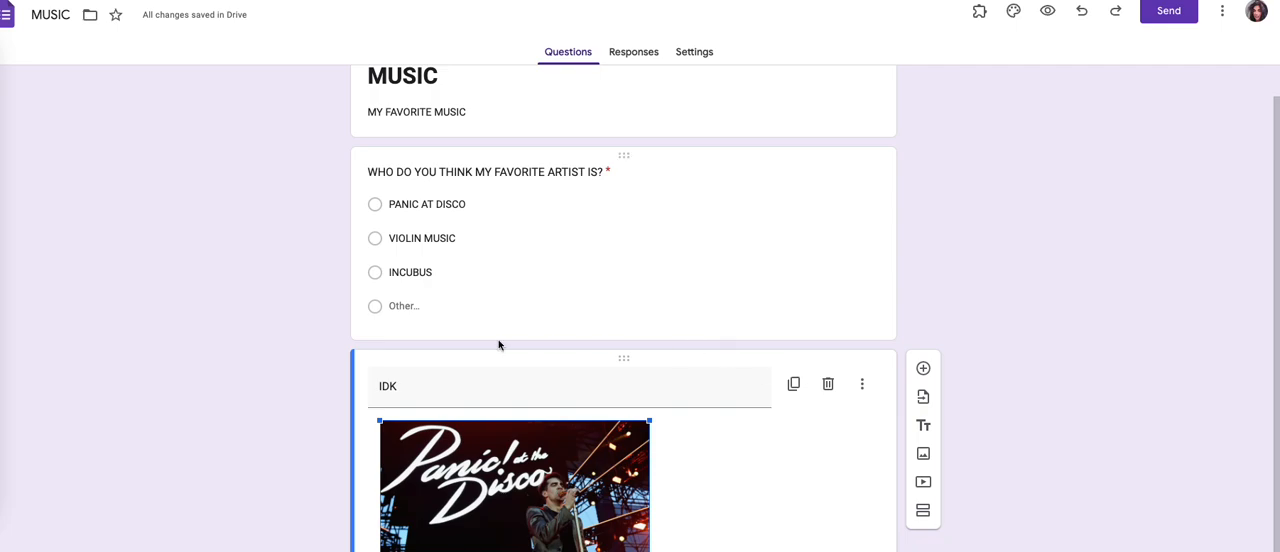
scroll(611, 243, "up", 1)
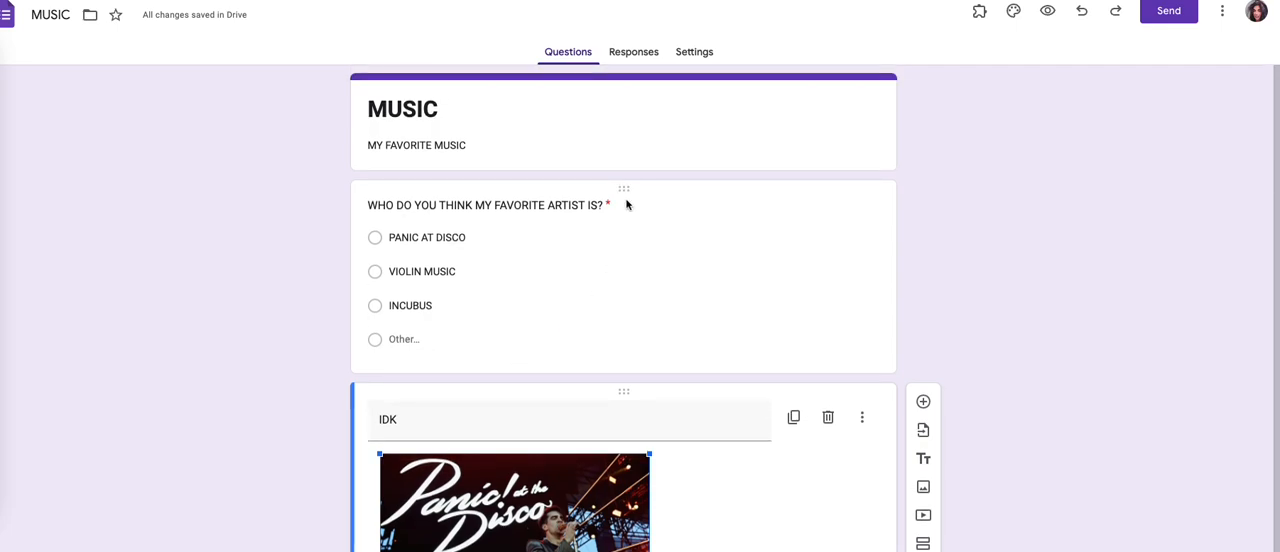
left_click(609, 204)
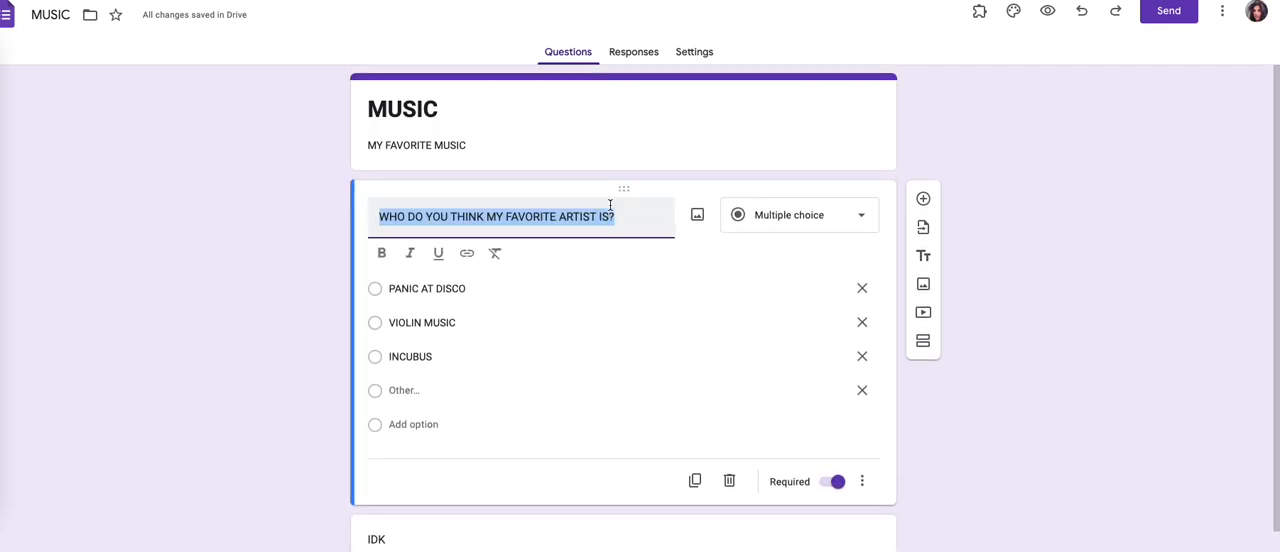
left_click(626, 310)
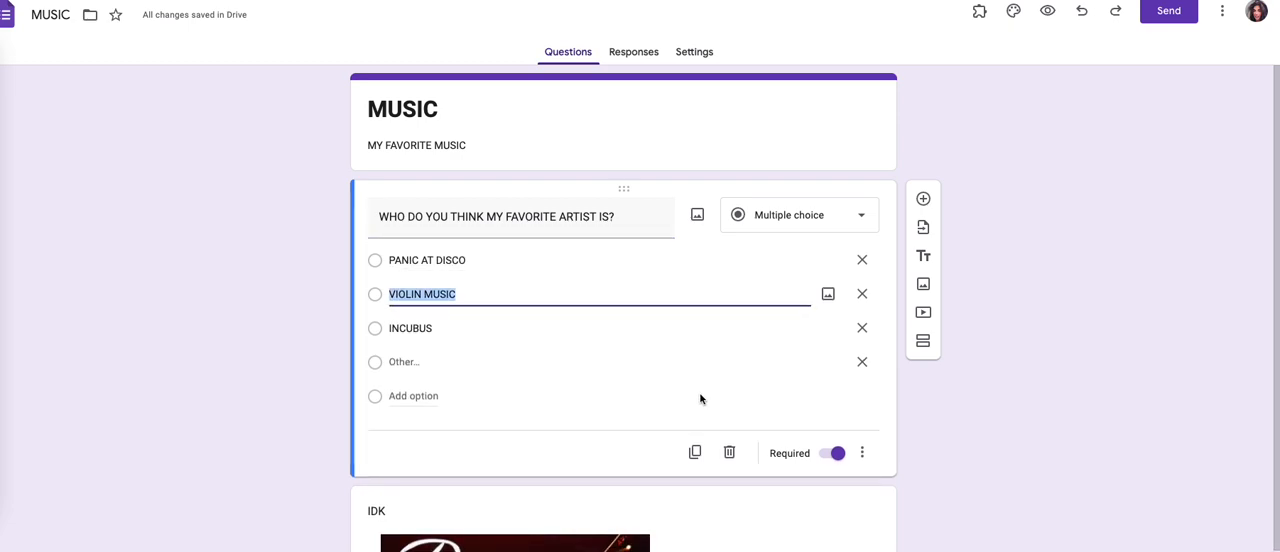
Step: Turn the MUSIC form into a quiz in its settings and return to the questions
left_click(697, 51)
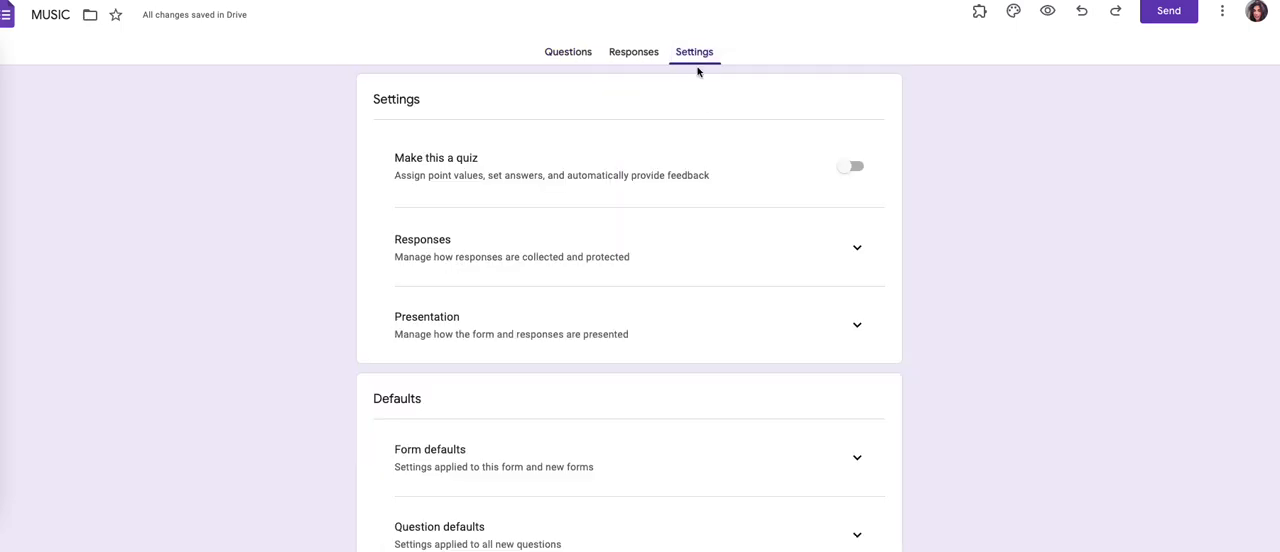
left_click(845, 170)
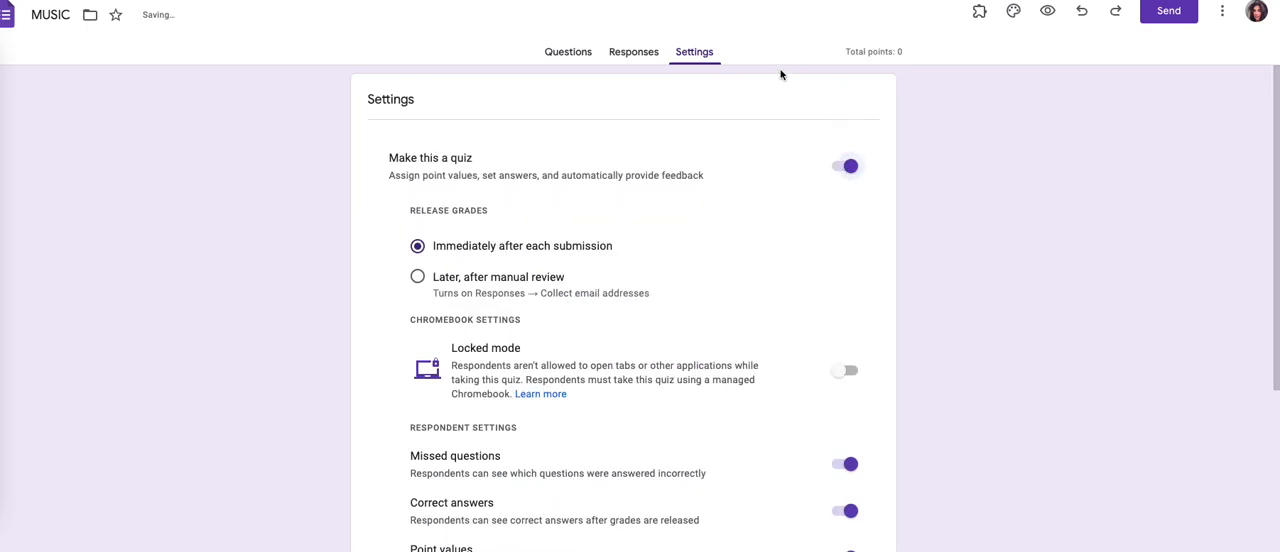
left_click(550, 54)
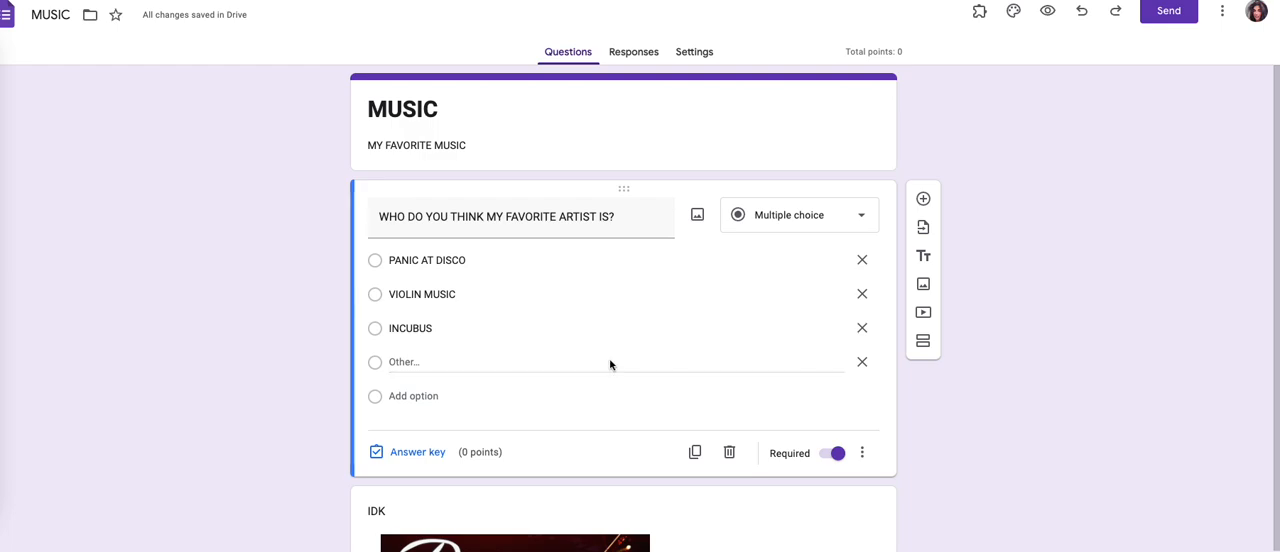
Step: Set the artist question's answer key to 15 points with PANIC AT DISCO as the correct answer
left_click(445, 464)
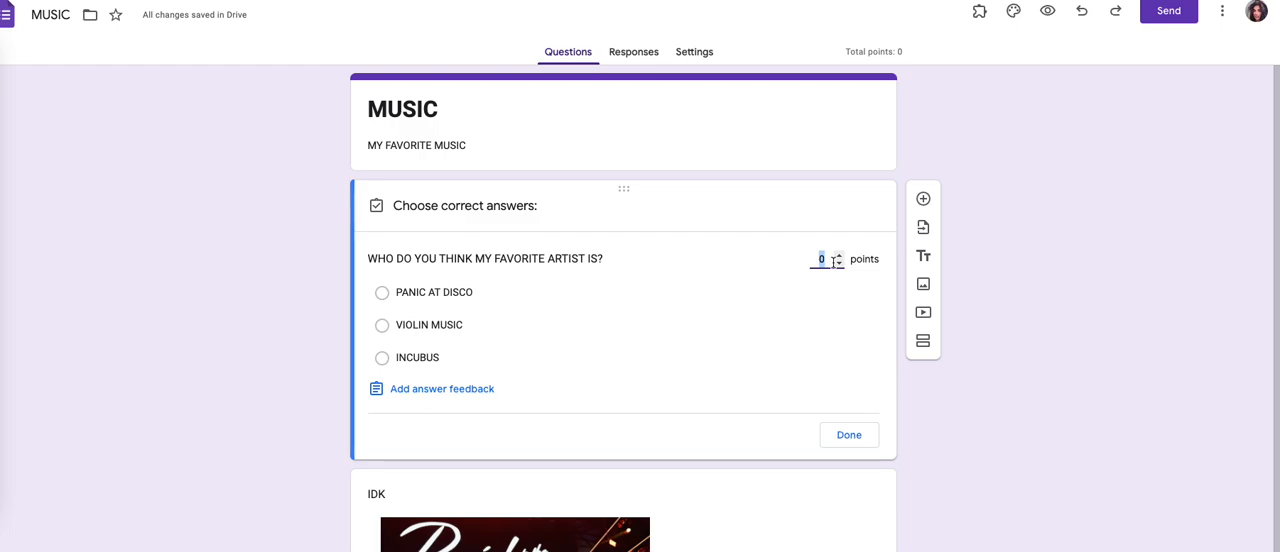
type("15")
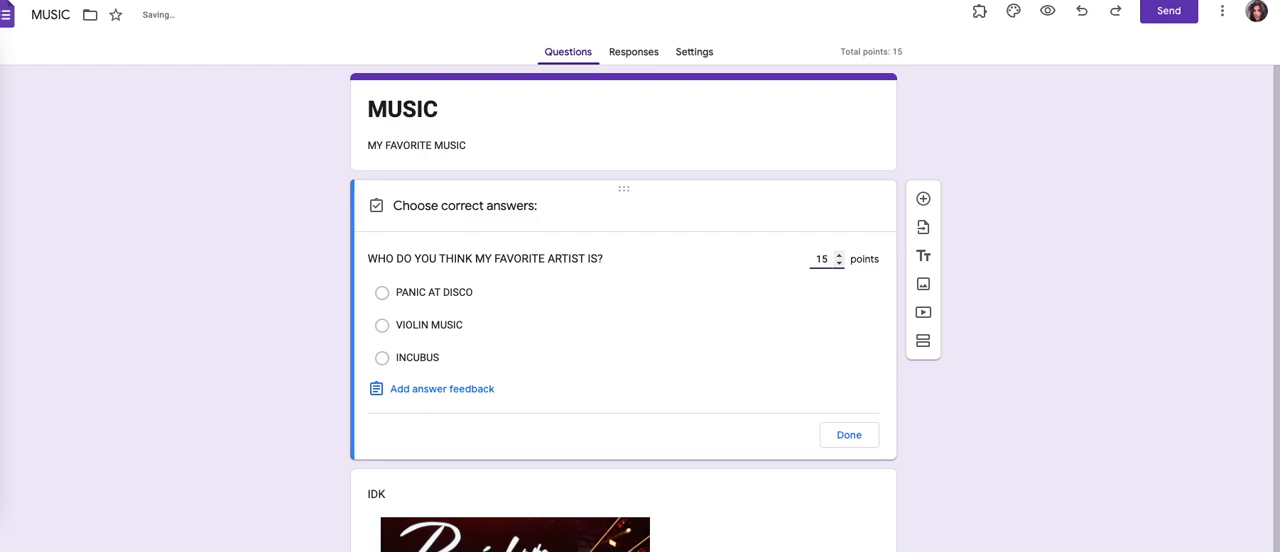
left_click(785, 328)
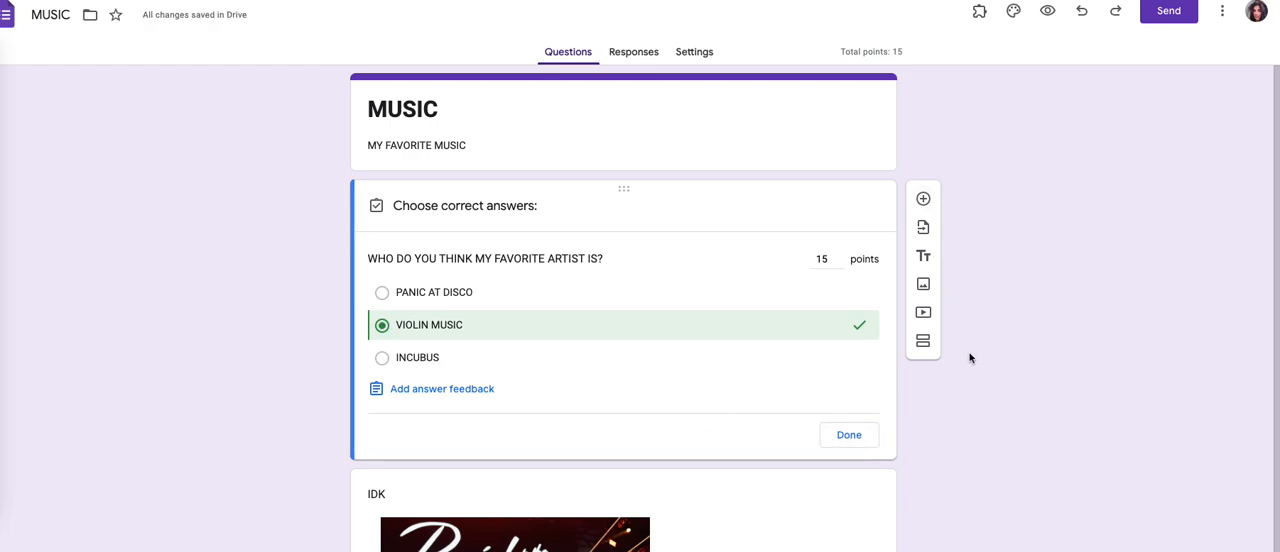
left_click(415, 292)
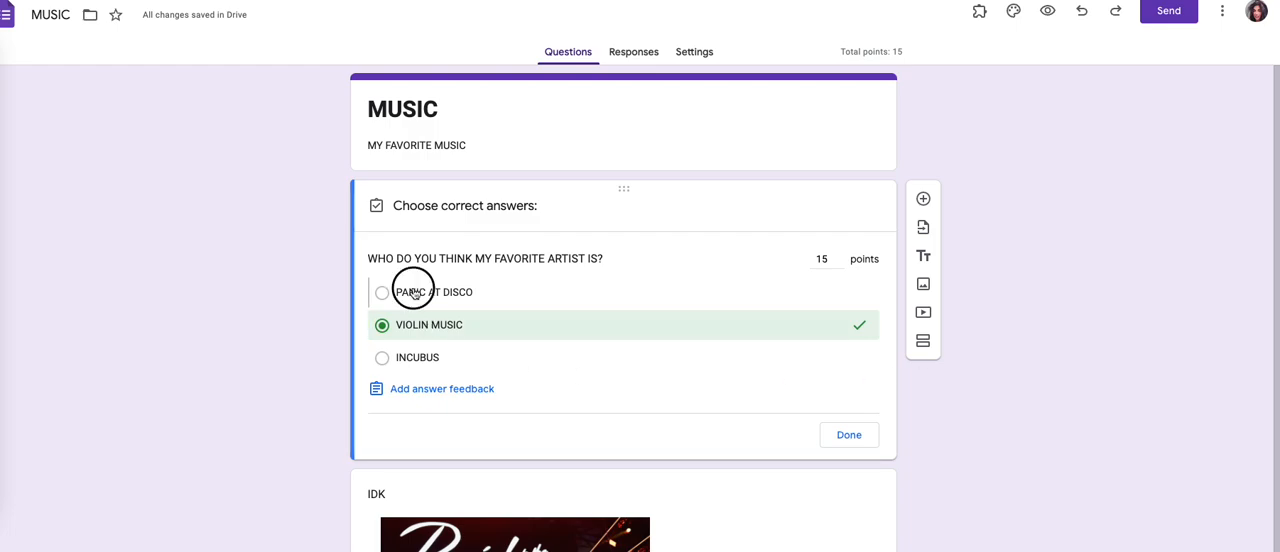
left_click(383, 325)
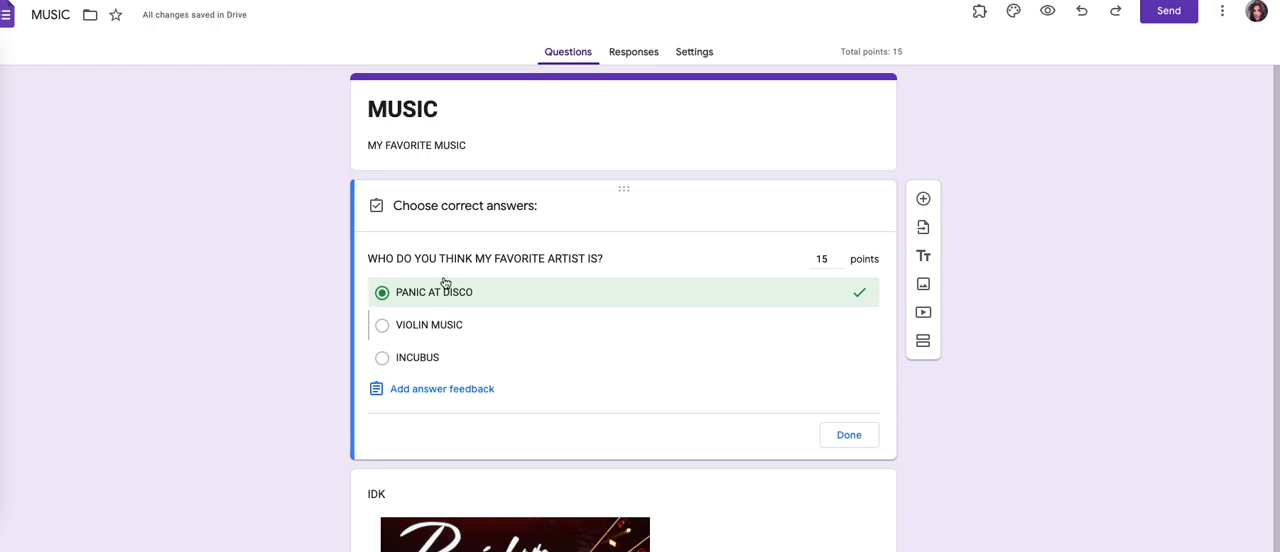
Step: Add a blank multiple-choice question and move it above the artist question
left_click(923, 201)
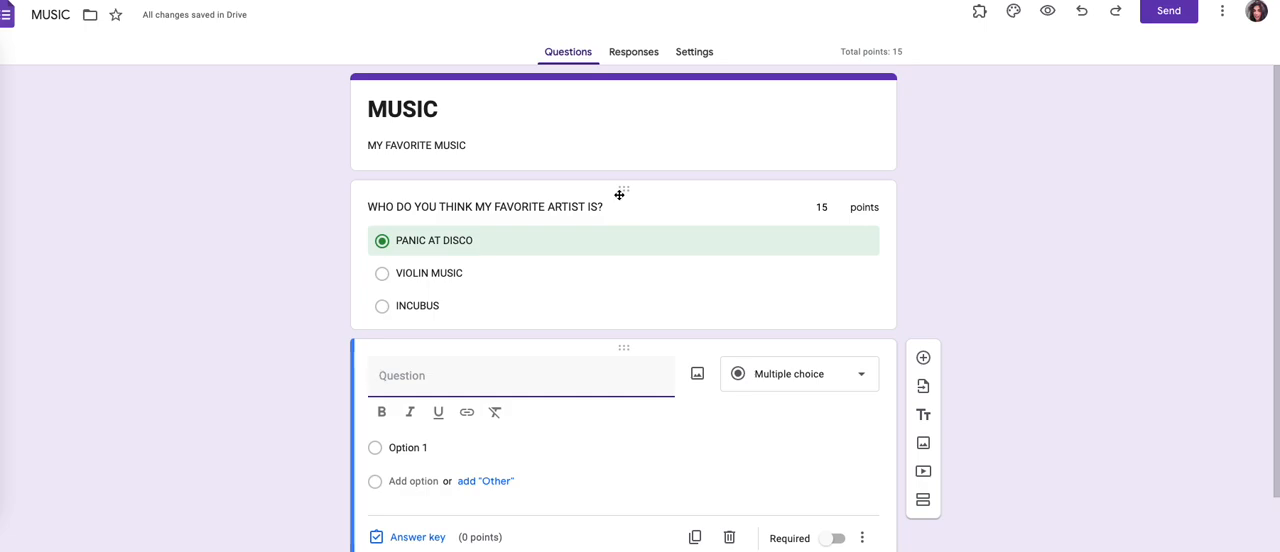
left_click_drag(619, 194, 606, 409)
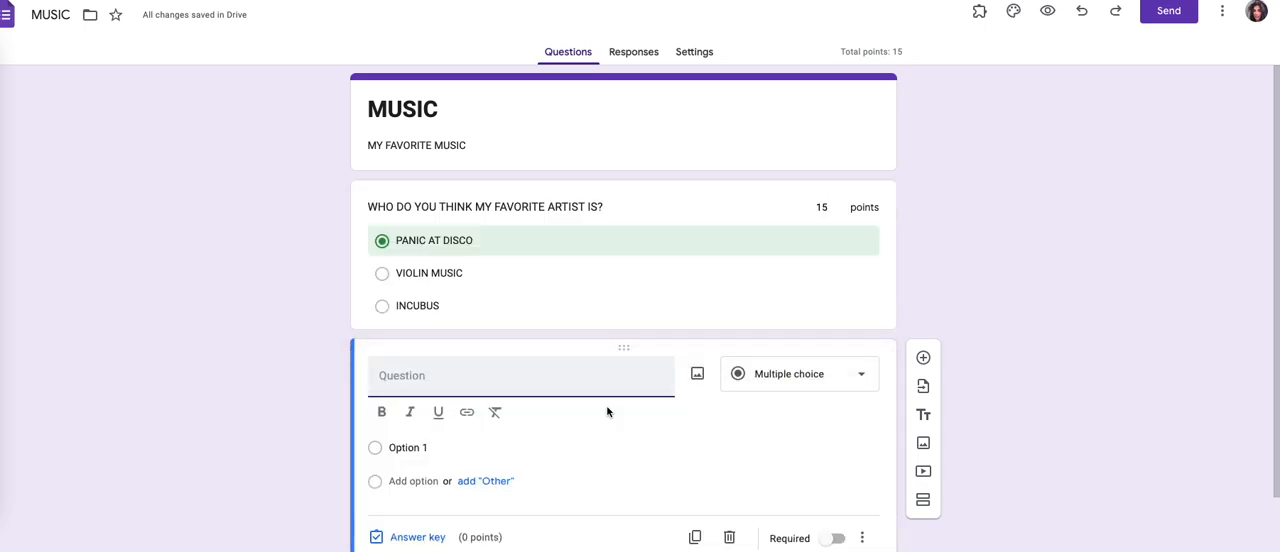
left_click_drag(614, 351, 609, 186)
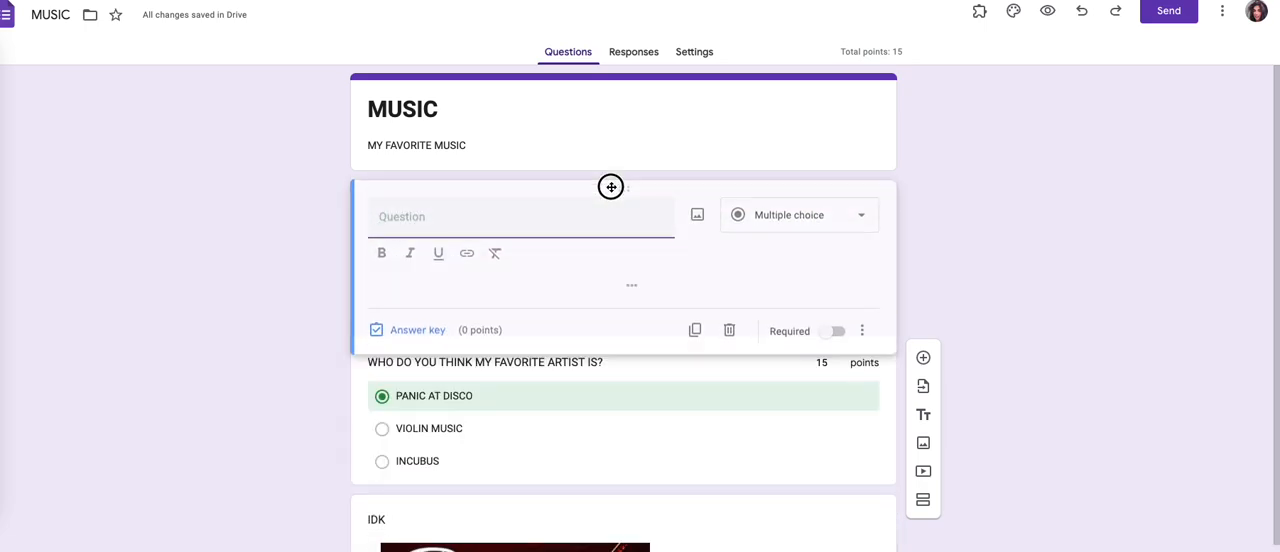
Step: Try to move the IDK image above the artist question
scroll(677, 446, "down", 3)
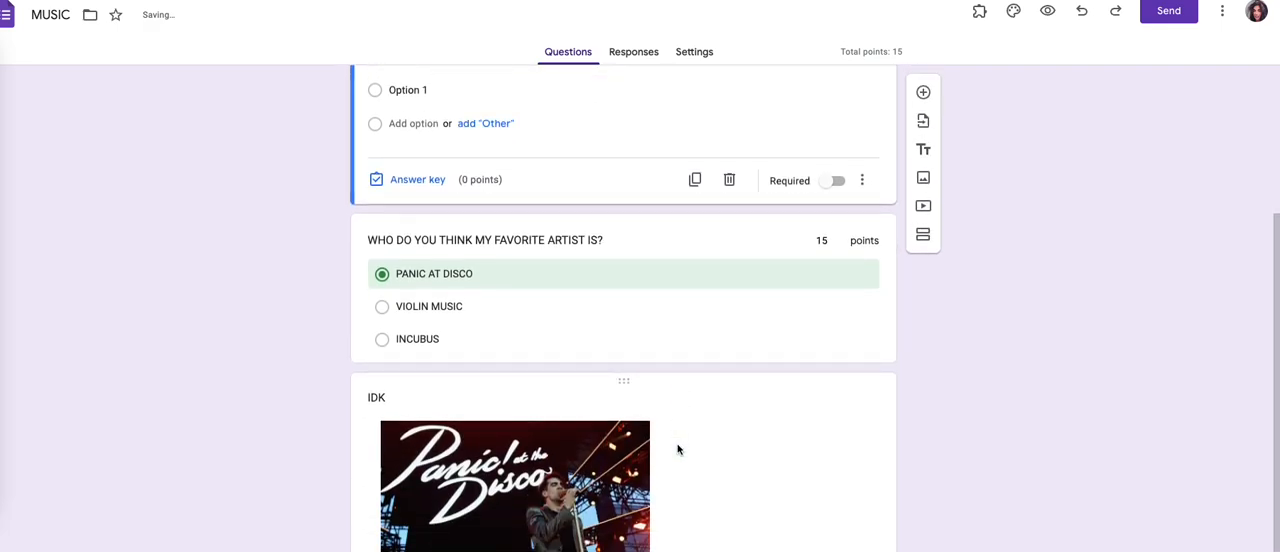
left_click_drag(625, 385, 620, 233)
Step: Upload the gettyimages JPEG from Downloads as a new image below the artist question and shrink it to about 60% of its width
left_click(620, 342)
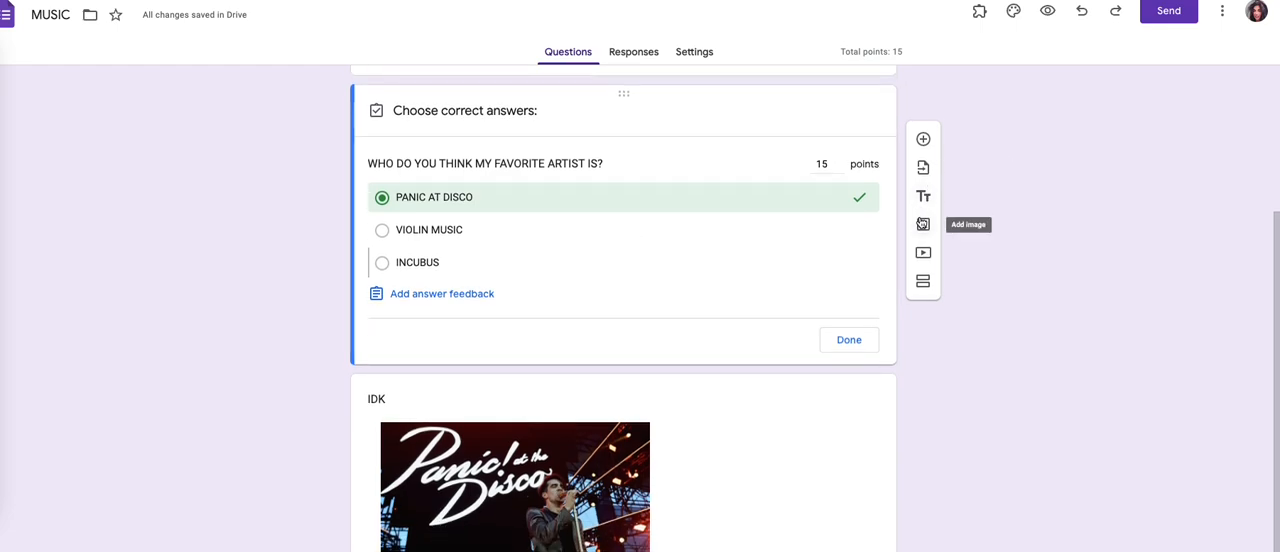
left_click(923, 224)
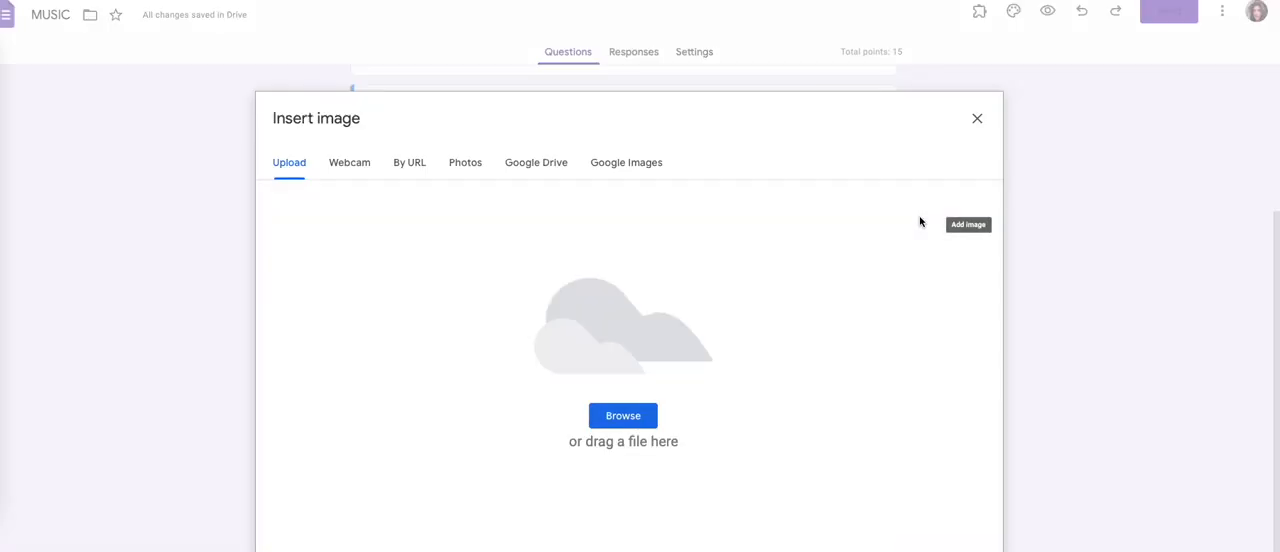
left_click(624, 415)
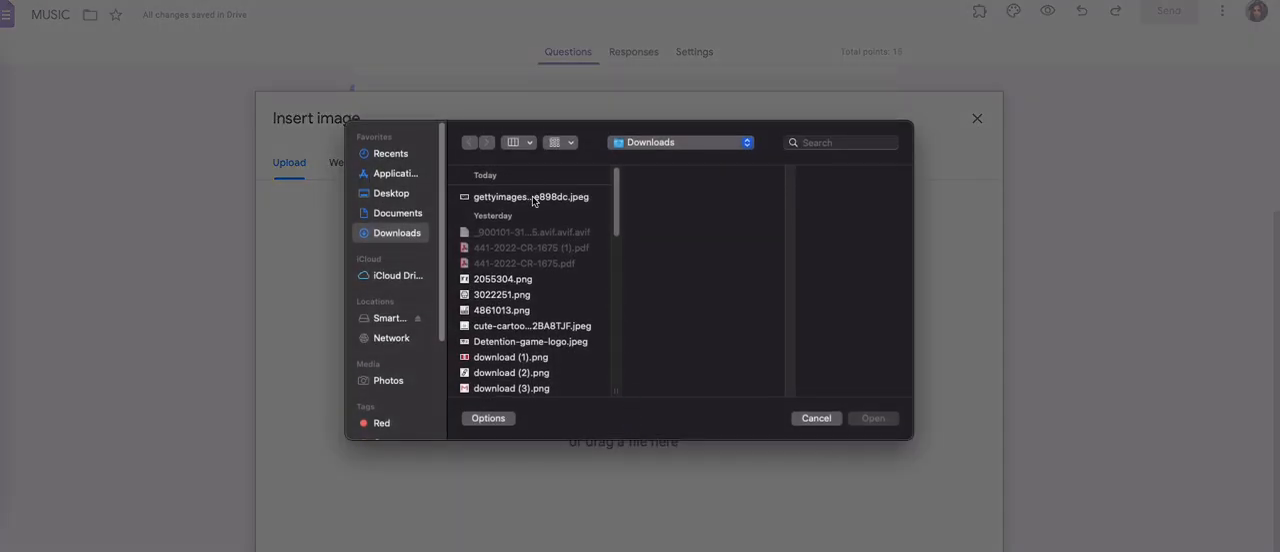
left_click(532, 196)
left_click(876, 418)
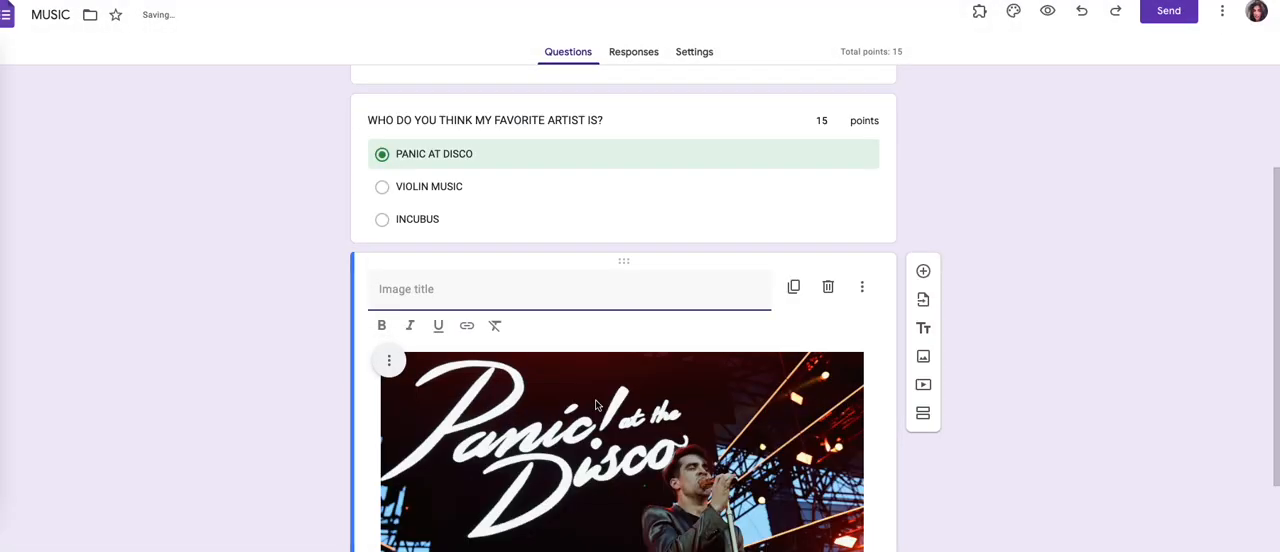
left_click(770, 382)
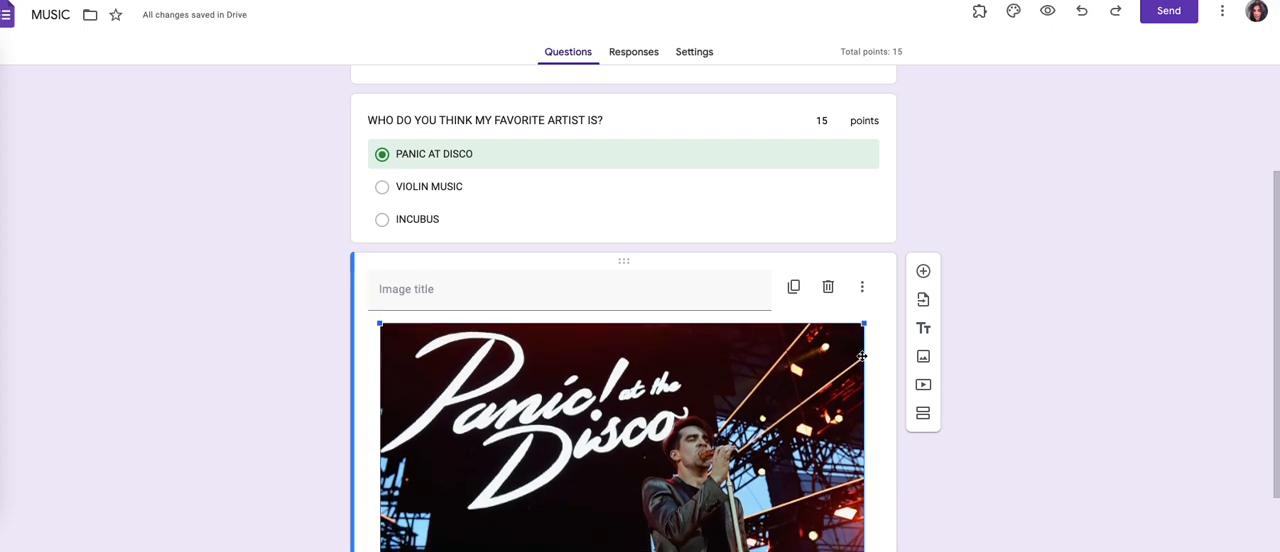
left_click_drag(862, 330, 673, 511)
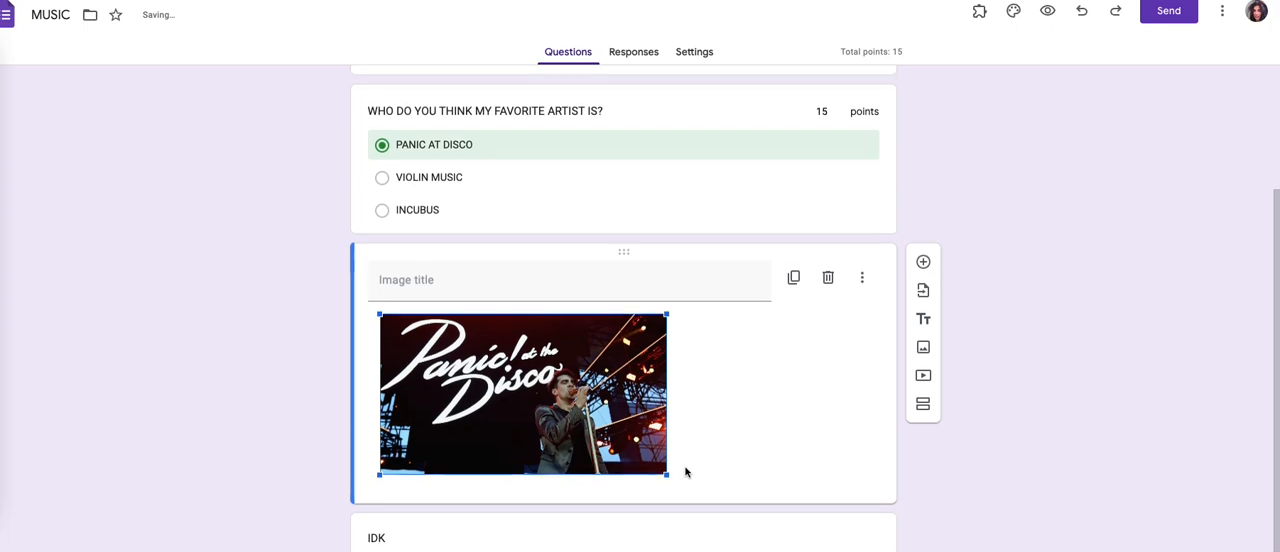
Step: Delete the older image titled IDK from the end of the form
scroll(686, 472, "down", 2)
left_click(686, 472)
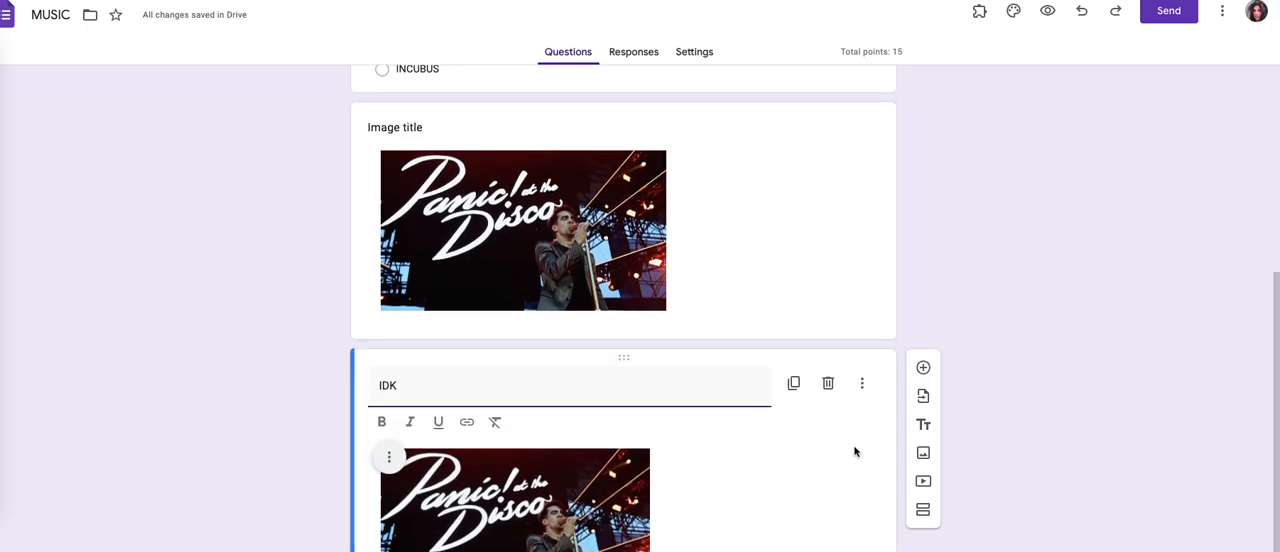
left_click(828, 383)
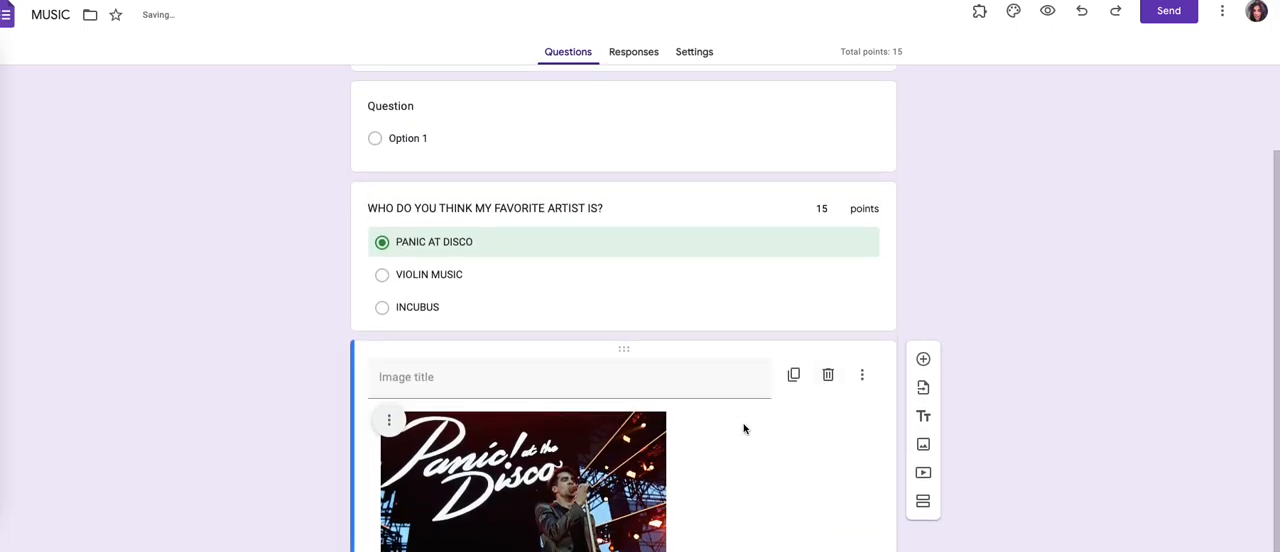
scroll(571, 335, "up", 1)
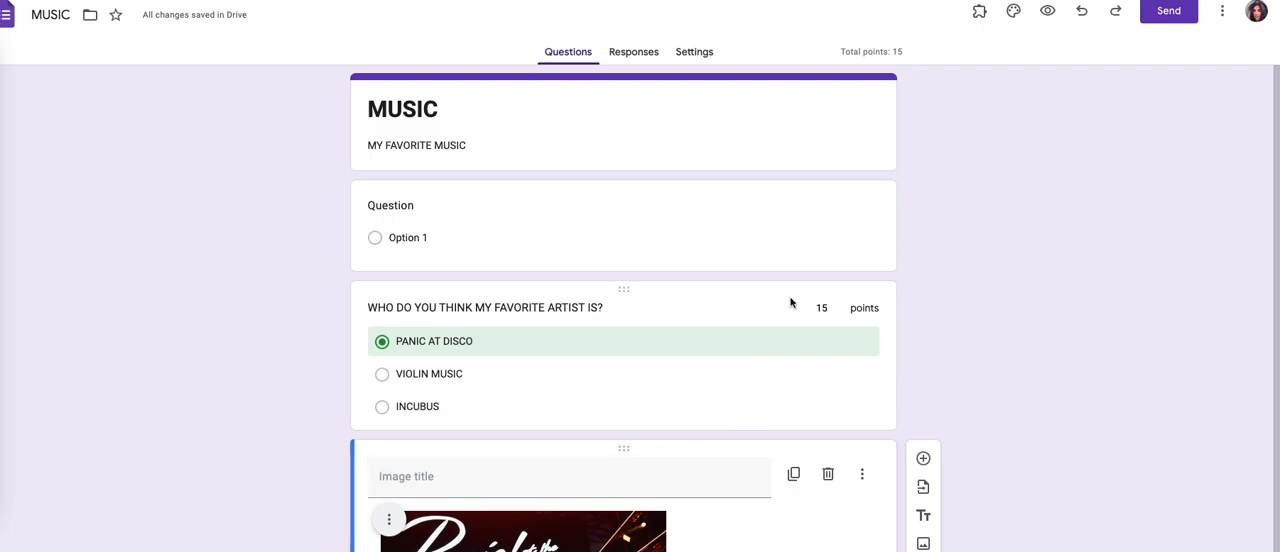
Step: Generate a shortened sharing link for the MUSIC form, copy it, and close the send options
left_click(1155, 12)
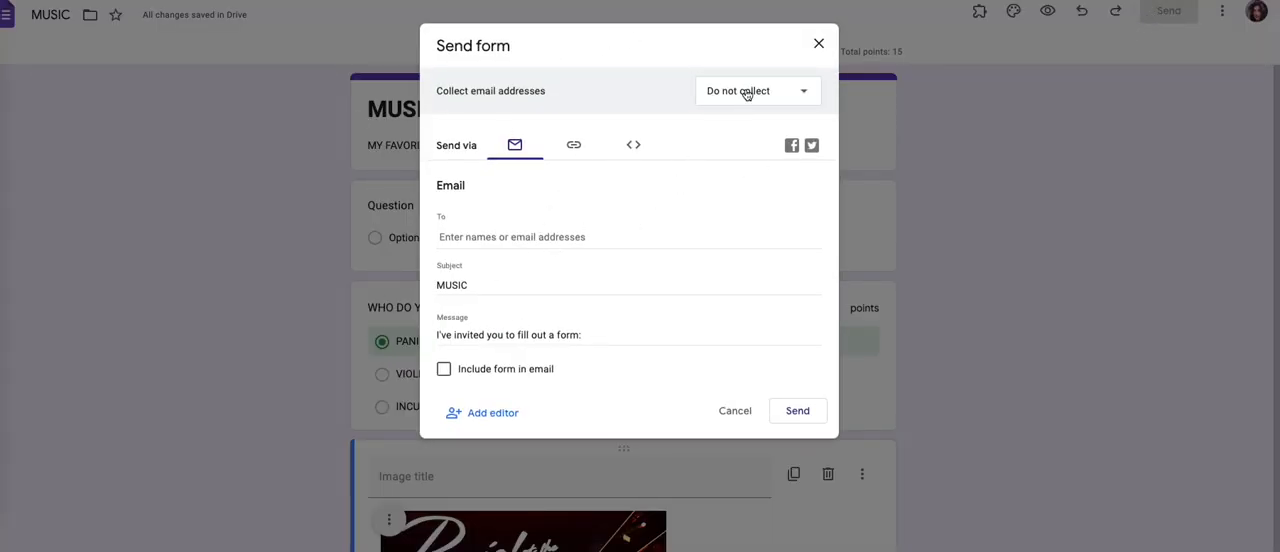
left_click(572, 146)
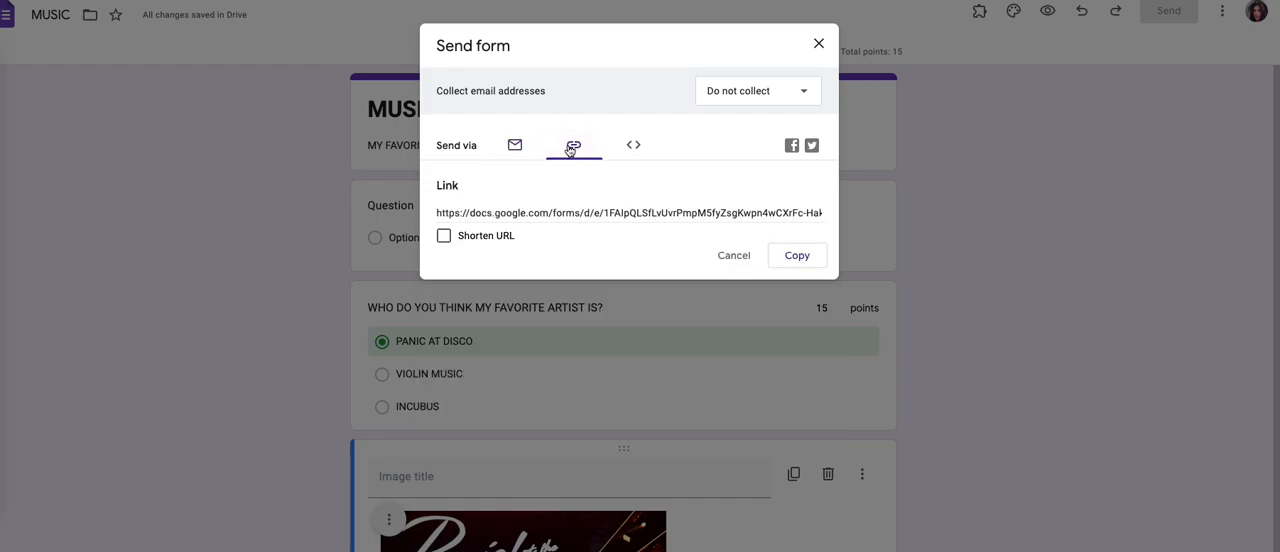
double_click(447, 186)
left_click(445, 240)
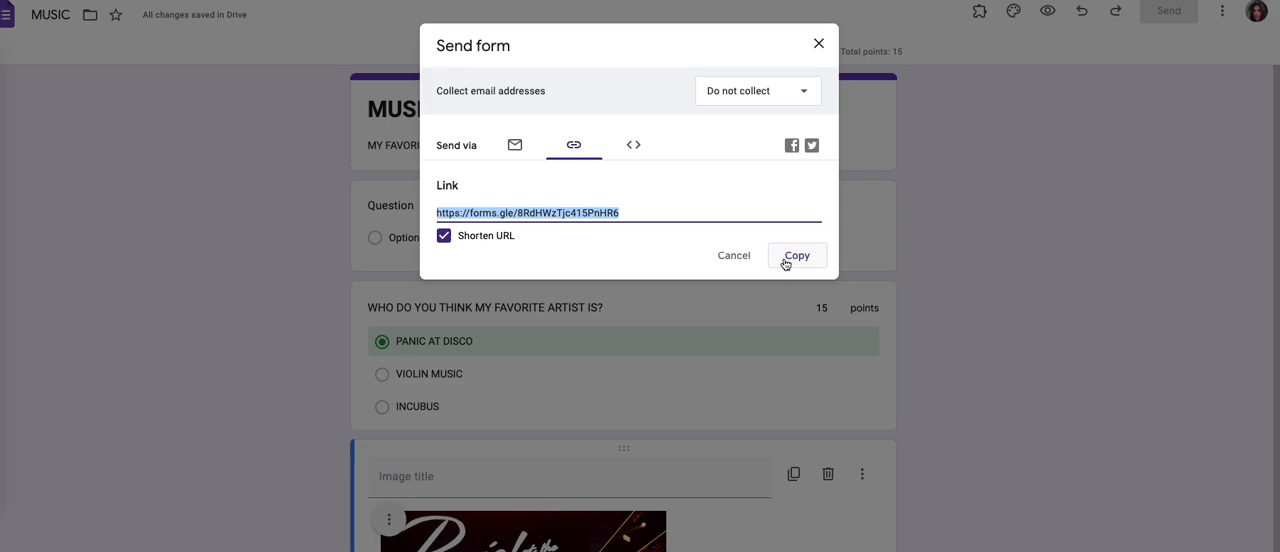
left_click(819, 45)
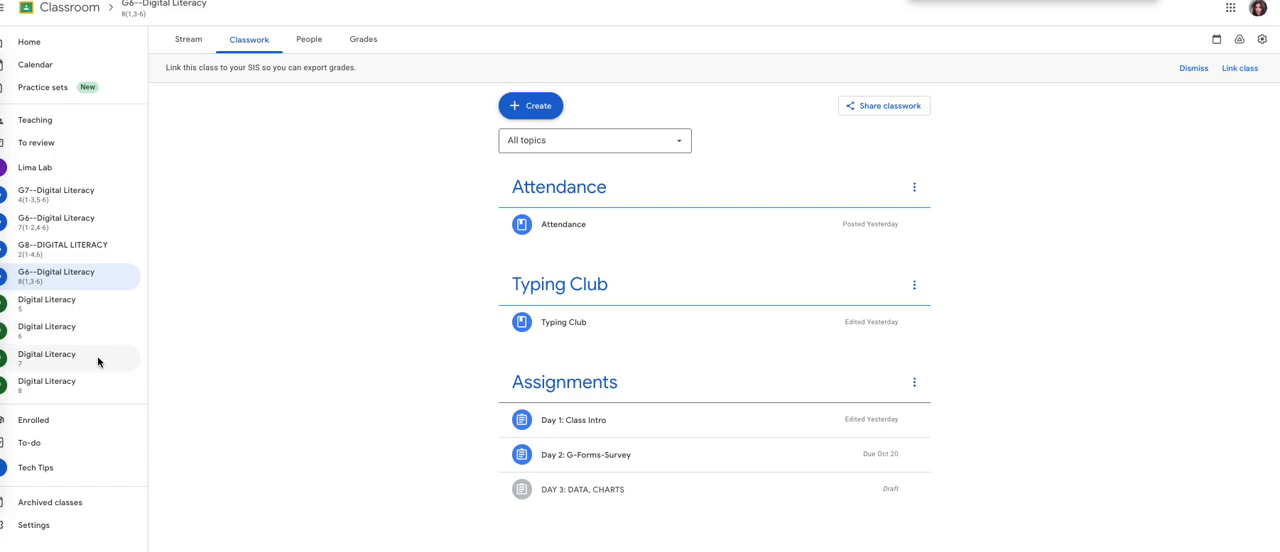
Step: Switch to Google Classroom and open the full instructions of the Google Classroom Organization assignment in the Tech Tips class
left_click(70, 472)
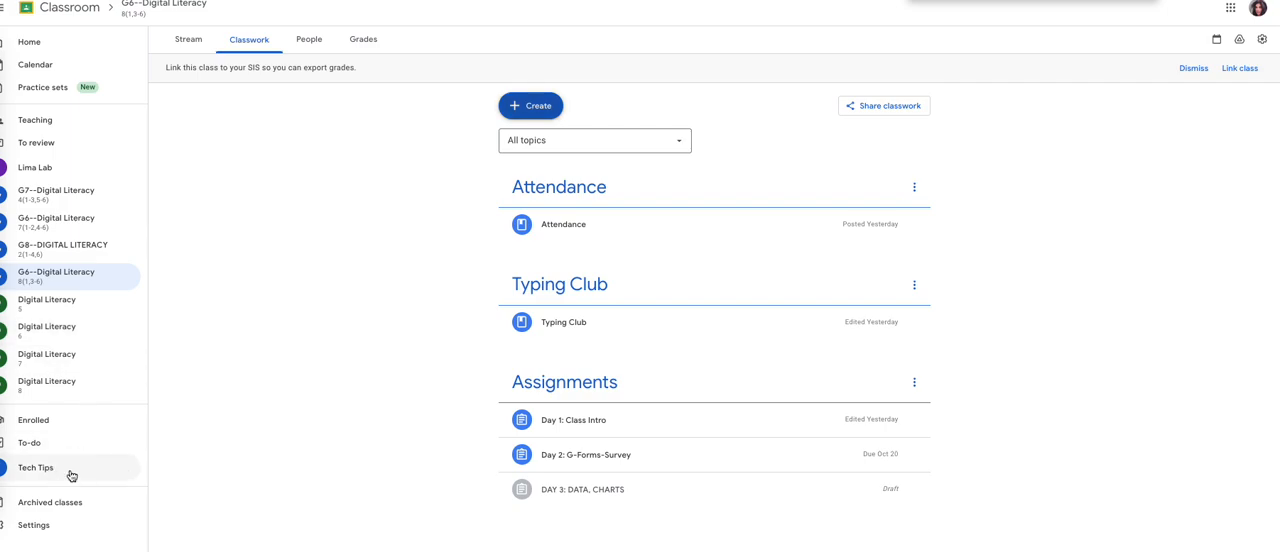
left_click(71, 472)
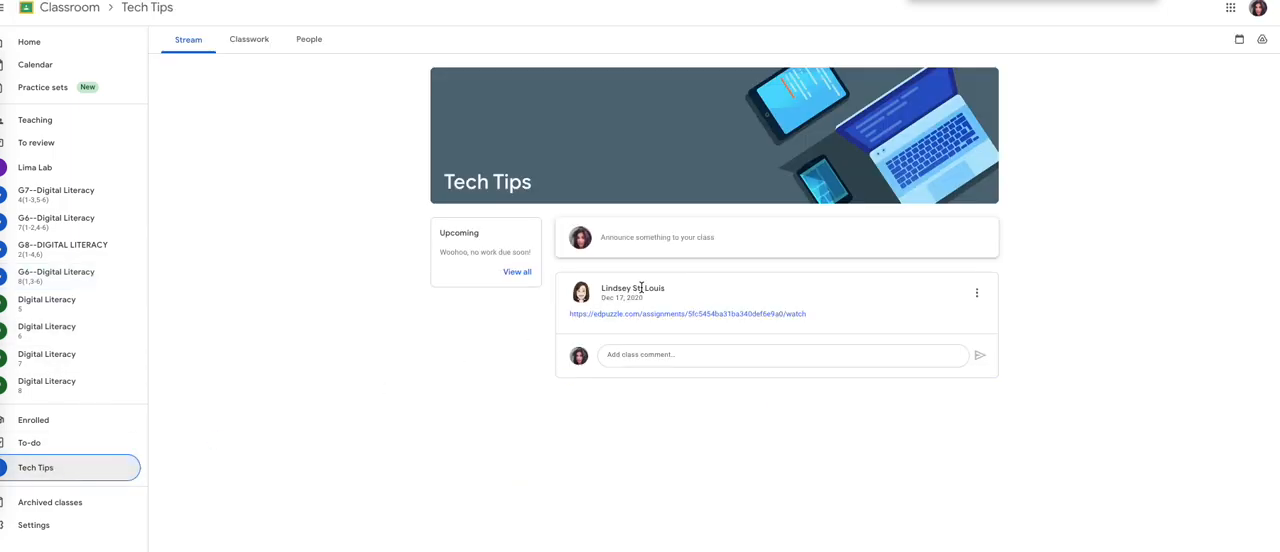
left_click(238, 50)
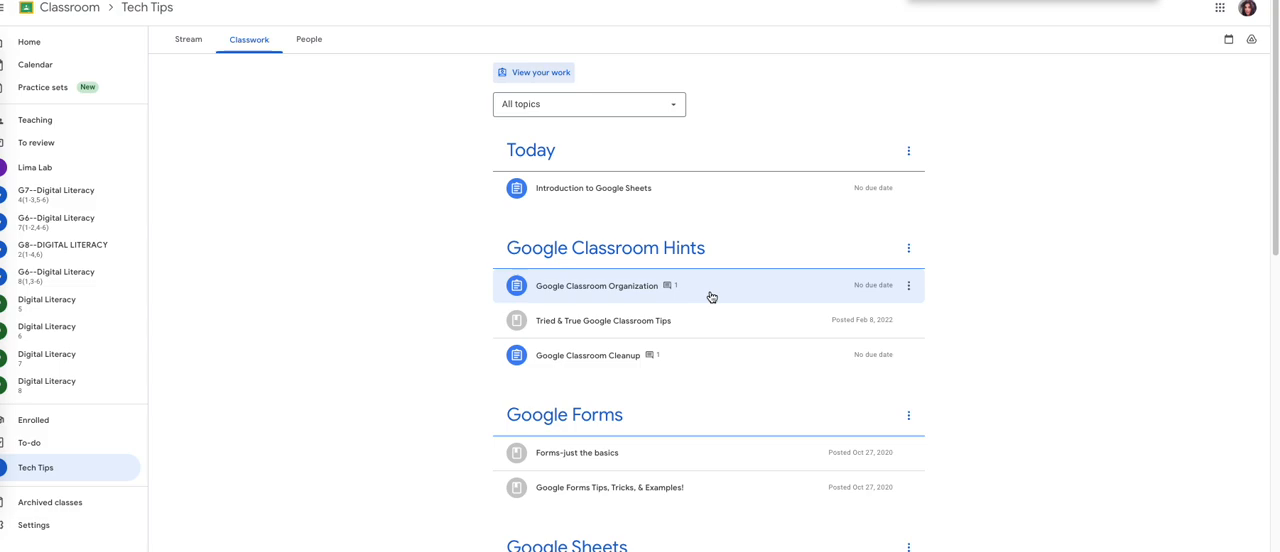
left_click(711, 297)
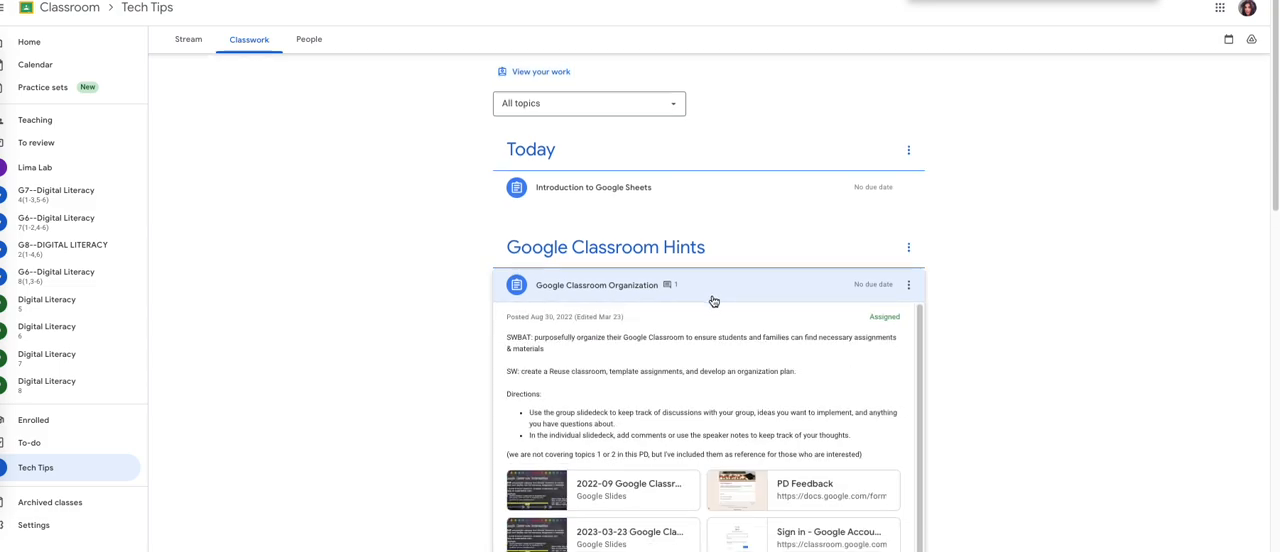
scroll(712, 299, "down", 4)
left_click(530, 234)
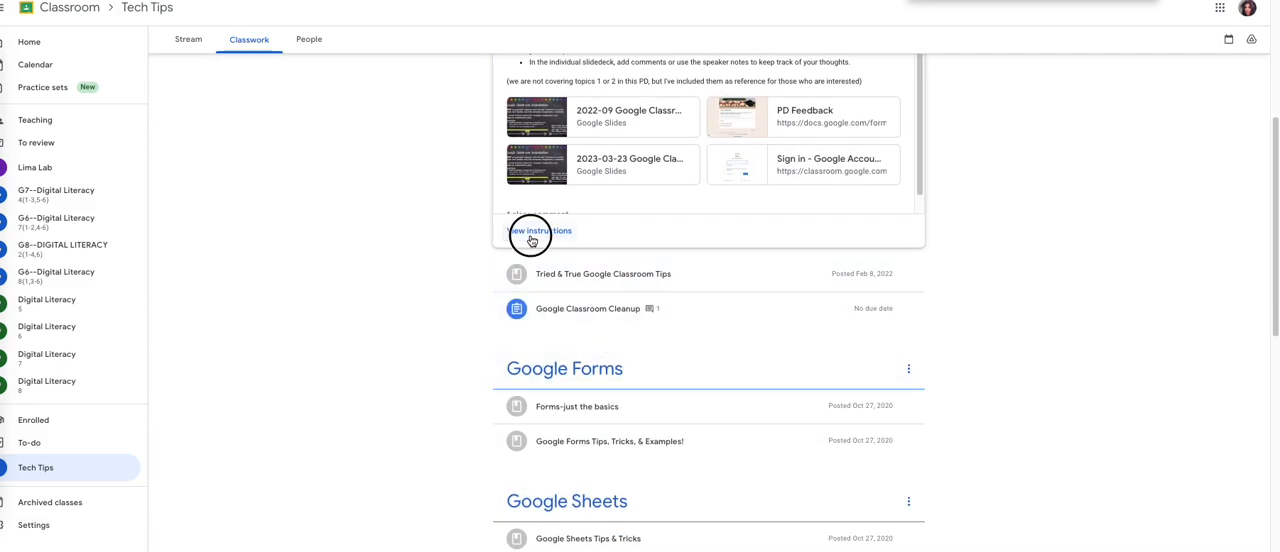
Step: Attach the copied form link to your work on the Google Classroom Organization assignment
left_click(1000, 151)
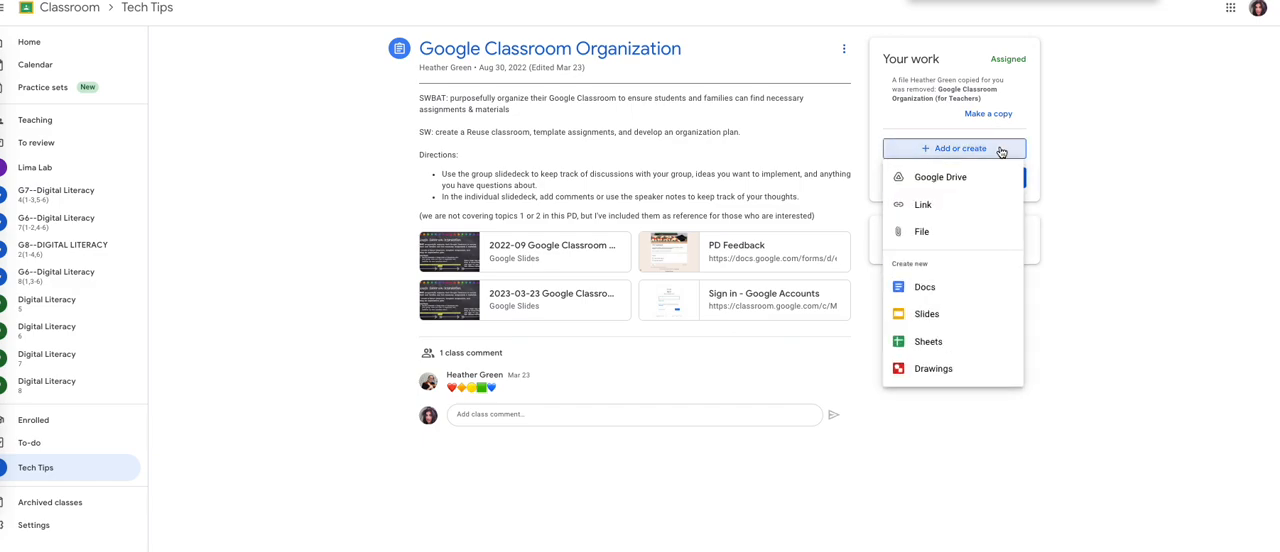
left_click(944, 208)
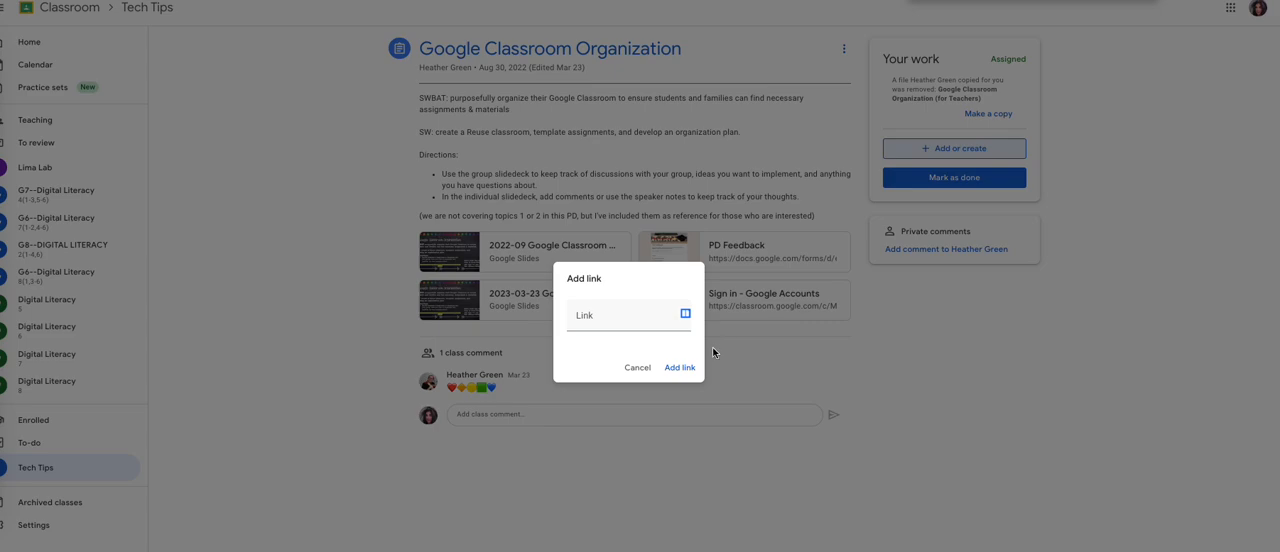
left_click(656, 315)
key("ctrl+v")
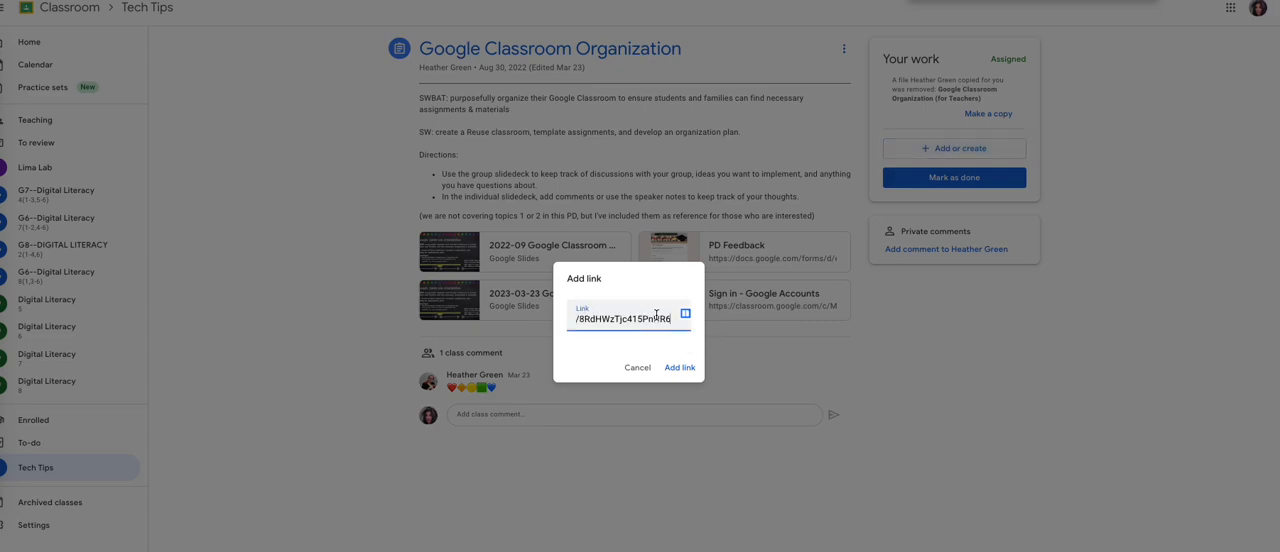
key("Return")
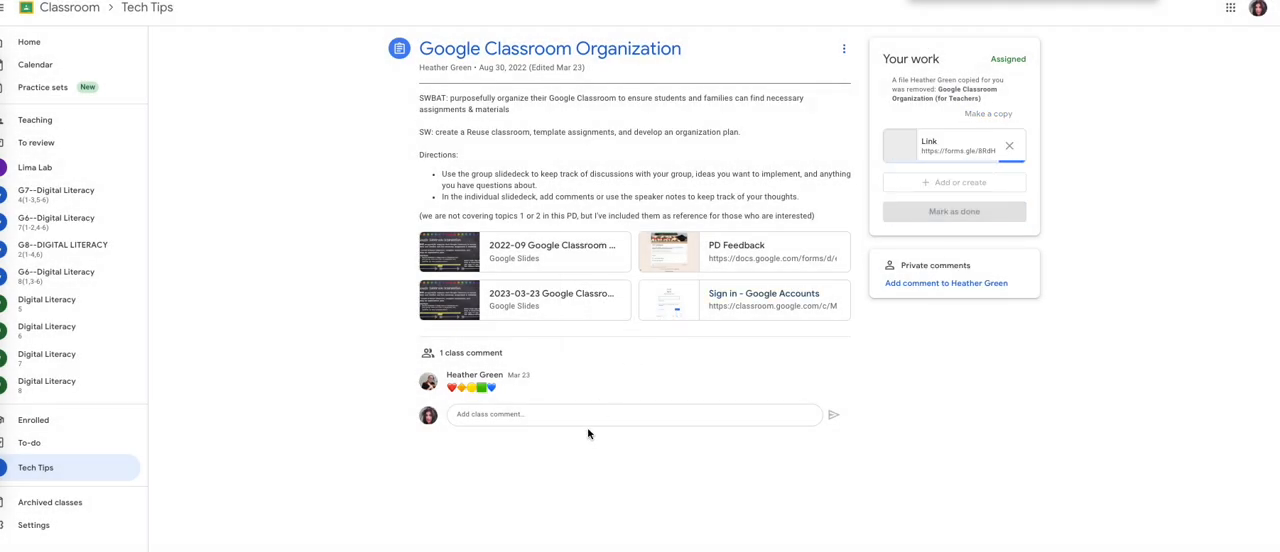
Step: Post the copied form link as a class comment on the assignment
left_click(587, 415)
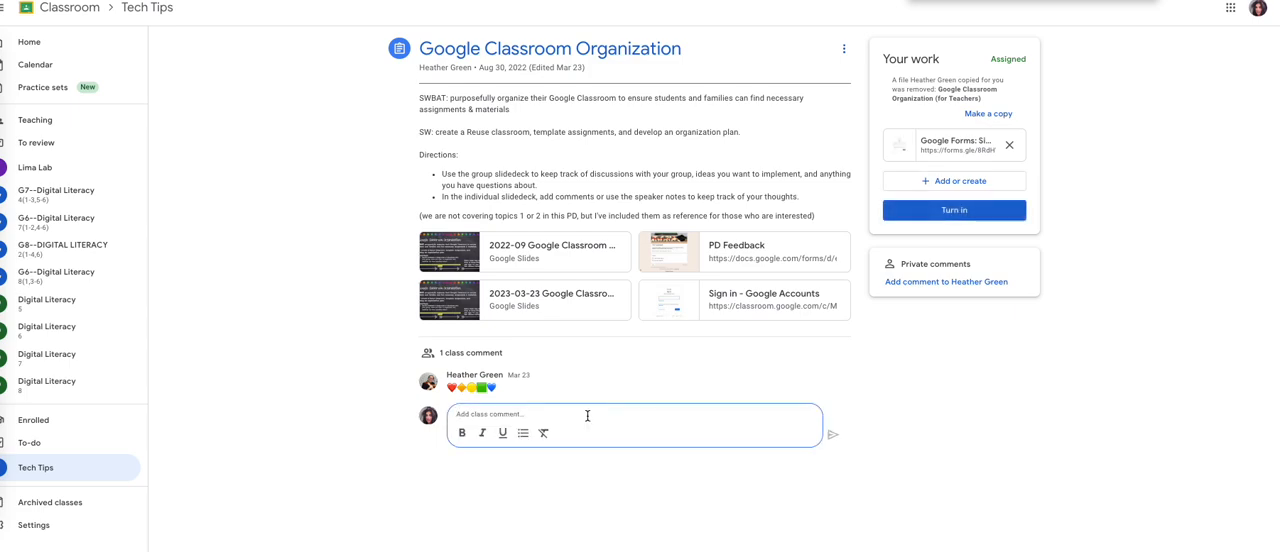
type("https://forms.gle/8RdHWzTjc415PnHR6")
key("Return")
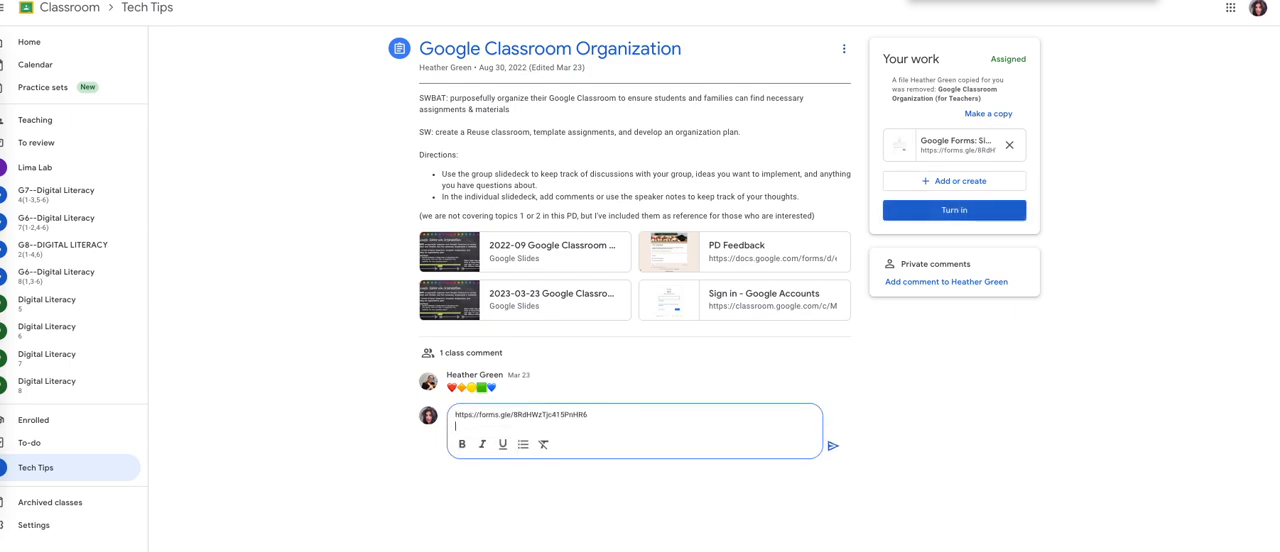
left_click(832, 445)
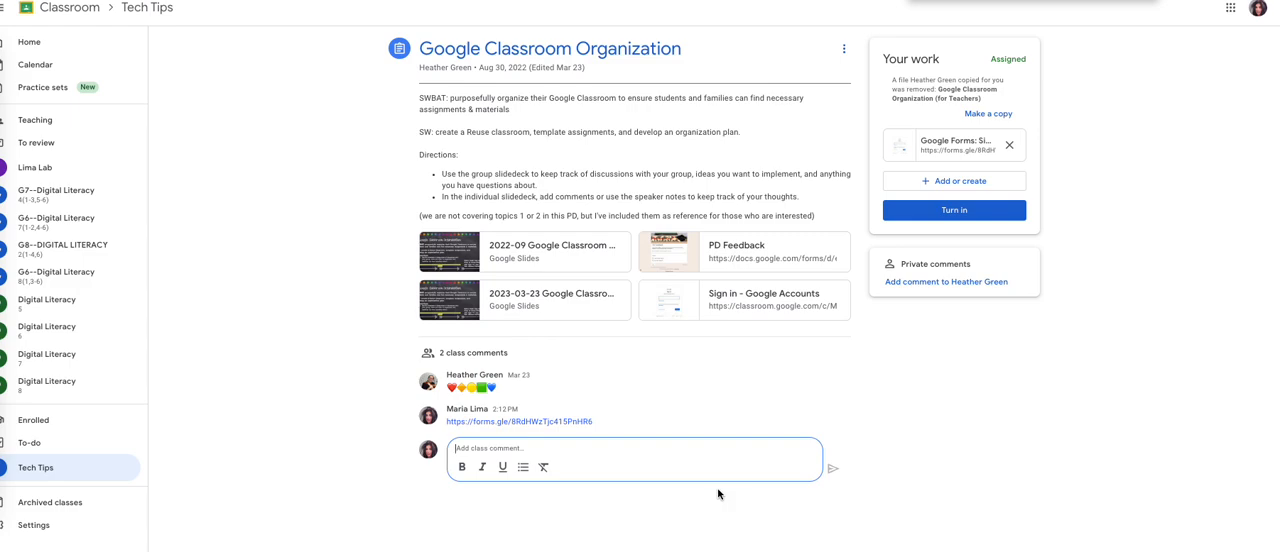
key("super+shift+5")
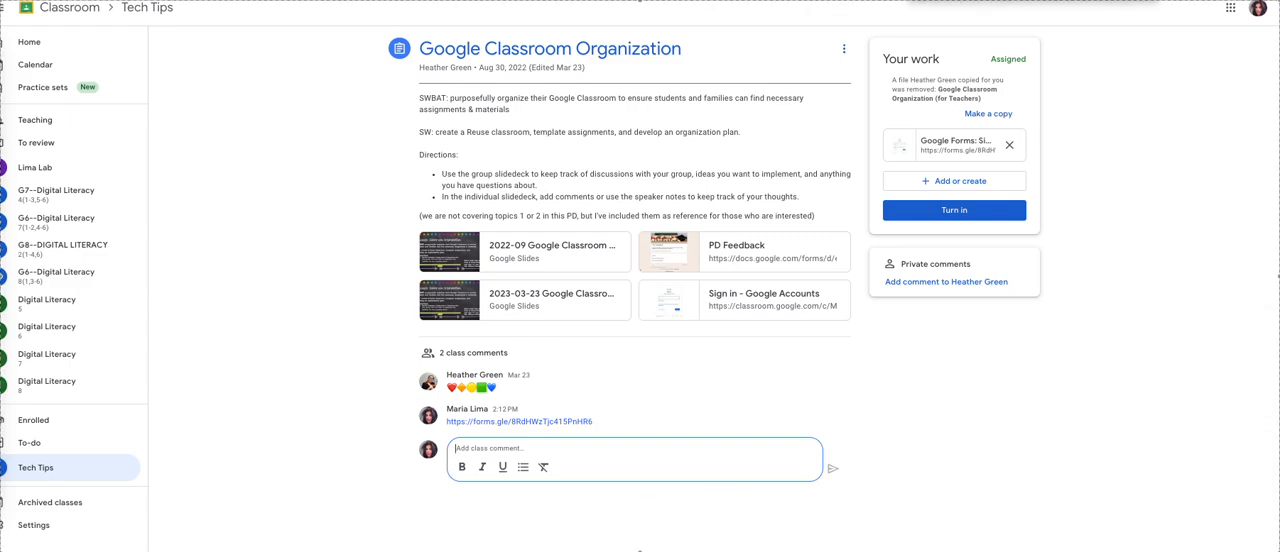